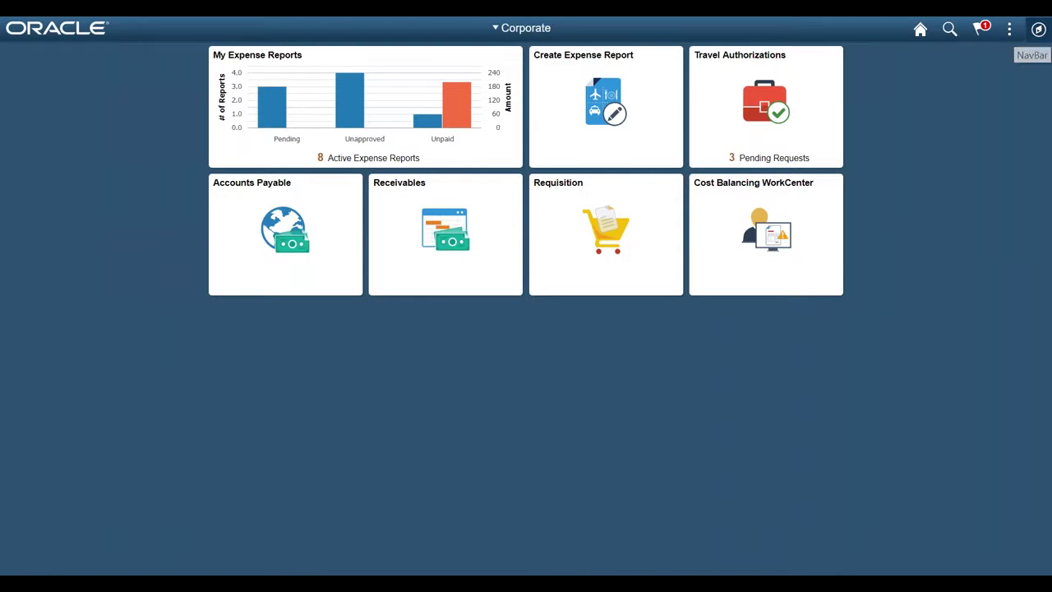
# Open the Page and Field Configurator from the Page and Field Configuration folder under Enterprise Components
pyautogui.click(1037, 29)
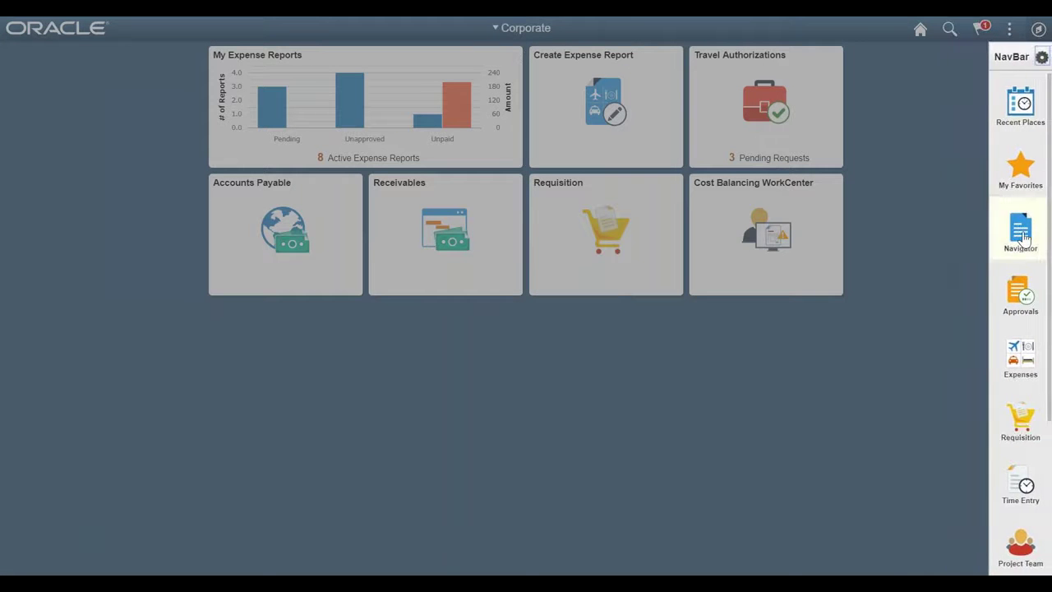
pyautogui.click(1022, 235)
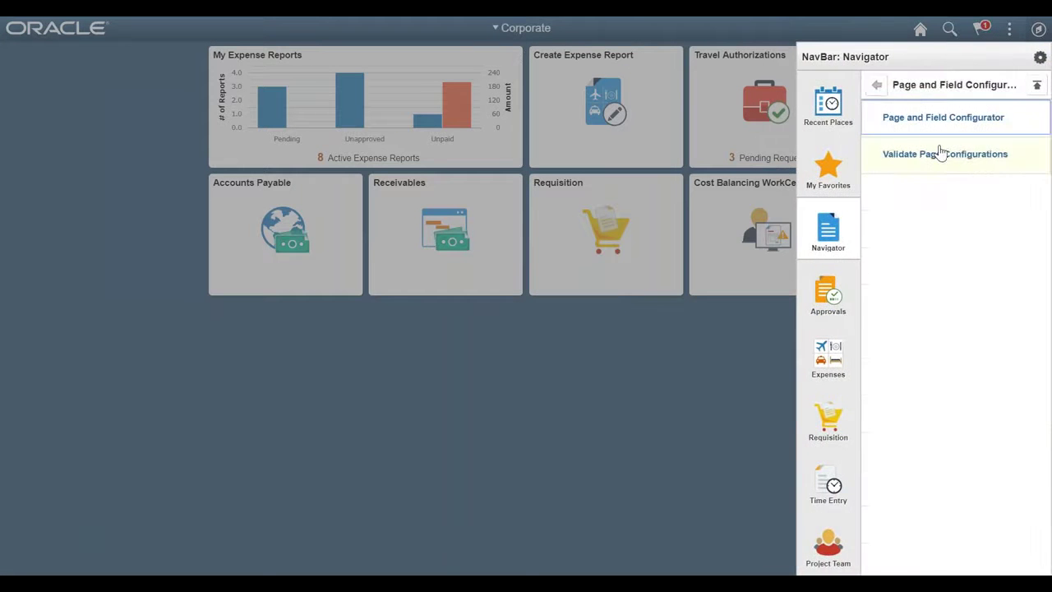
pyautogui.click(919, 85)
pyautogui.click(920, 87)
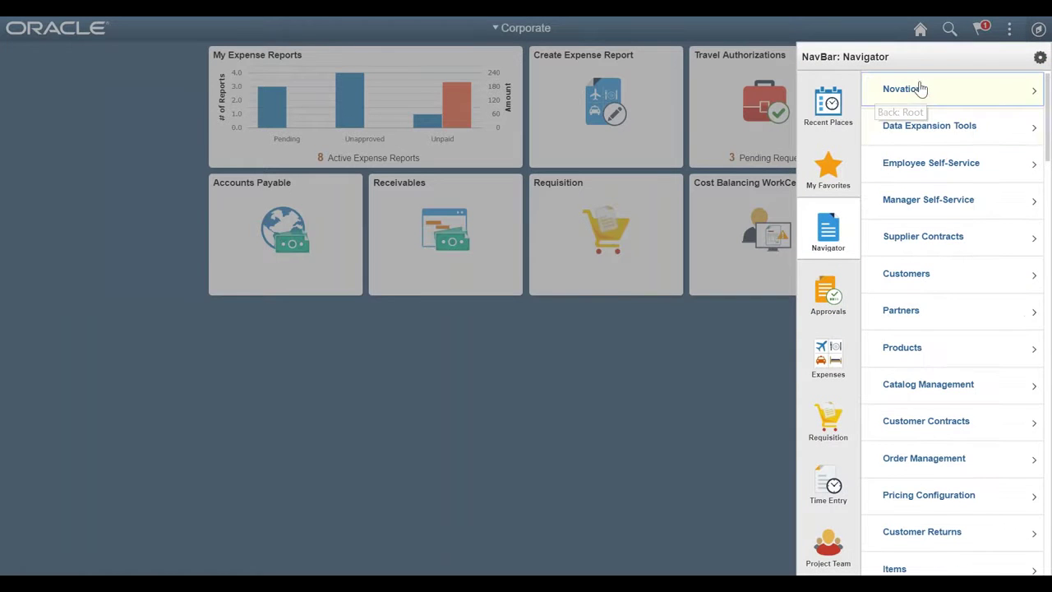
pyautogui.scroll(-15, 941, 160)
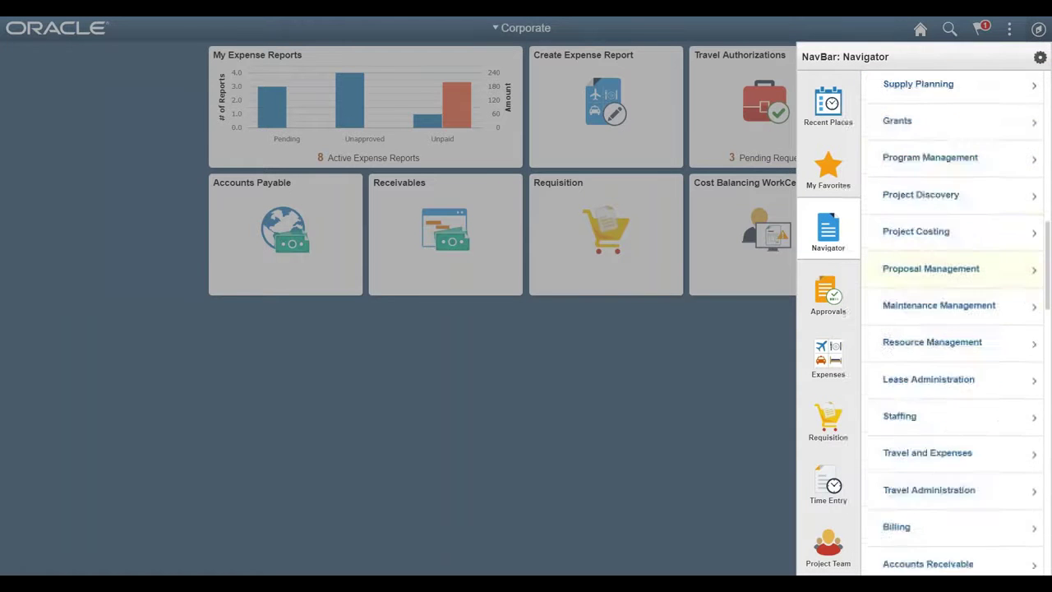
pyautogui.scroll(-20, 920, 287)
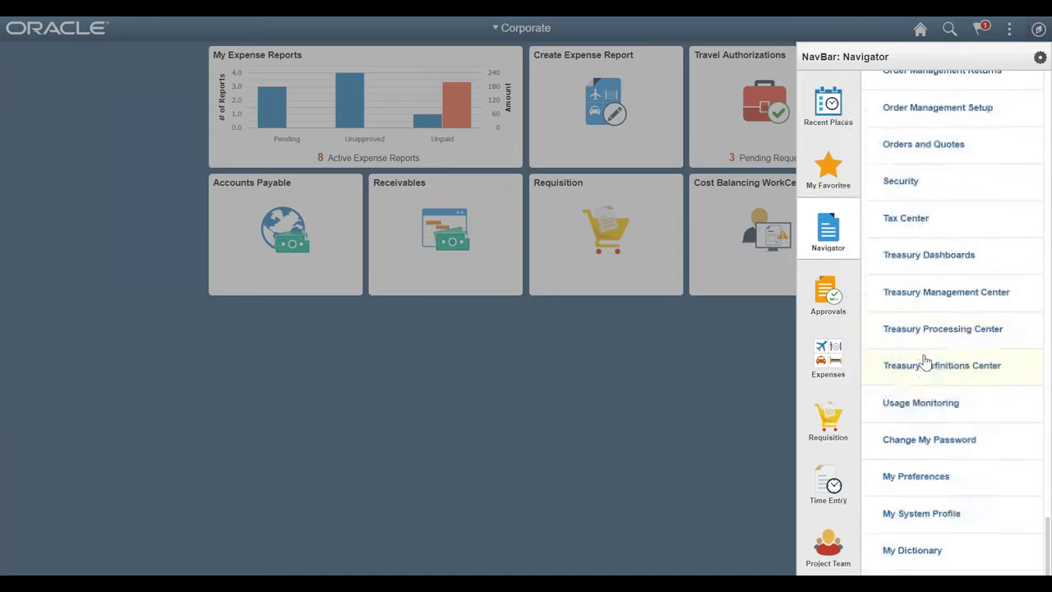
pyautogui.scroll(5, 937, 373)
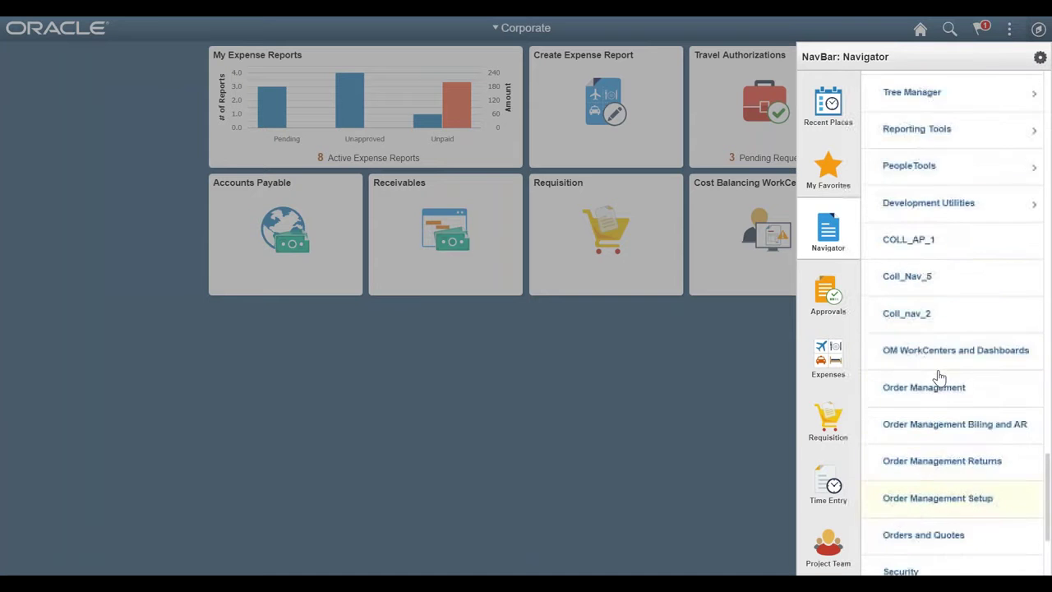
pyautogui.scroll(6, 939, 376)
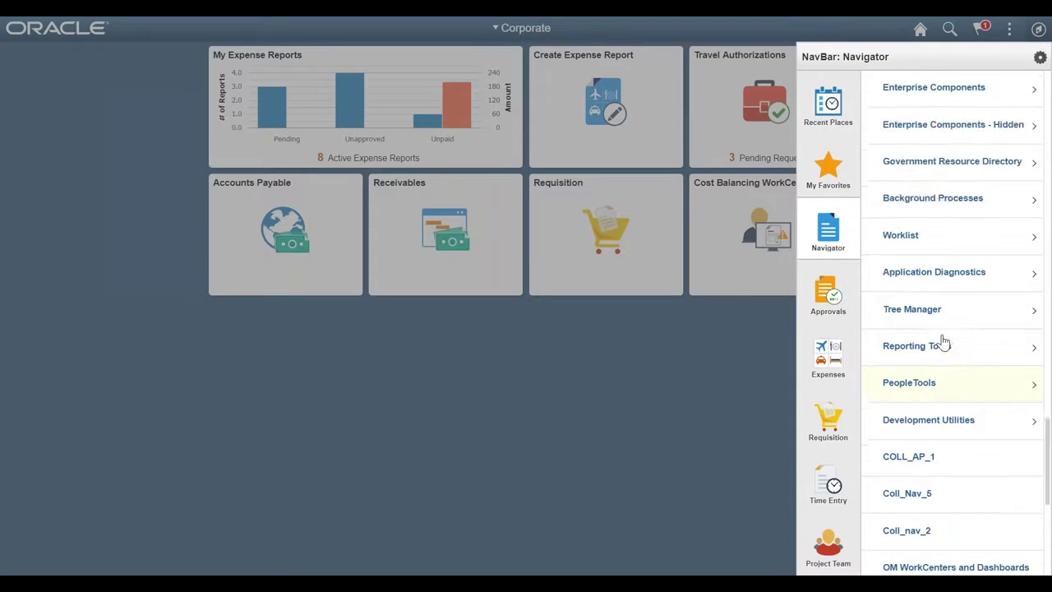
pyautogui.scroll(3, 944, 329)
pyautogui.click(944, 220)
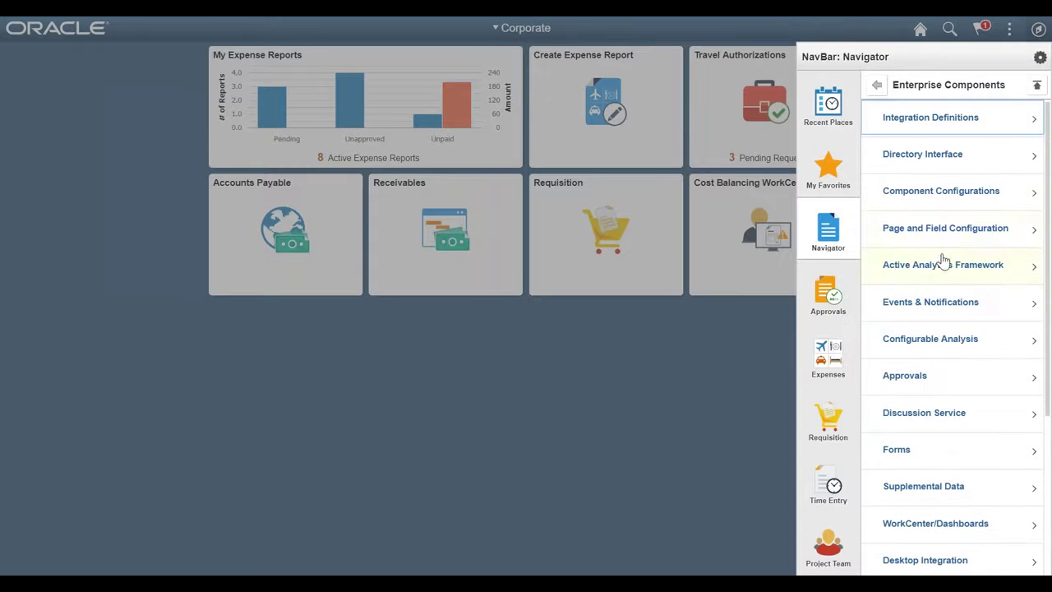
pyautogui.click(933, 230)
pyautogui.click(944, 119)
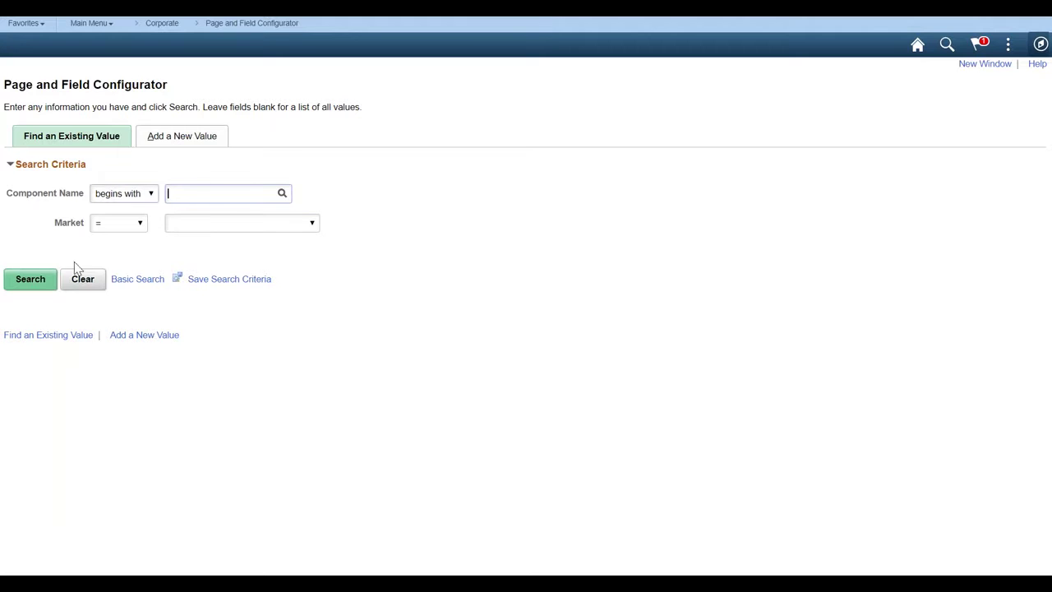
# Search all existing page configurations without criteria and open the one for the PURCHASE_ORDER component
pyautogui.click(31, 281)
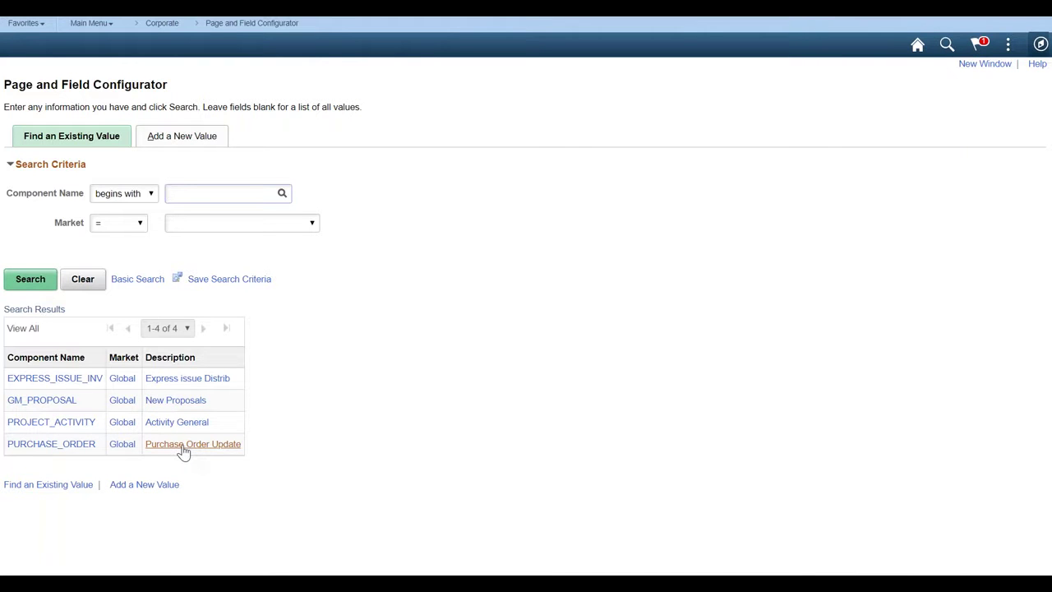
pyautogui.click(56, 448)
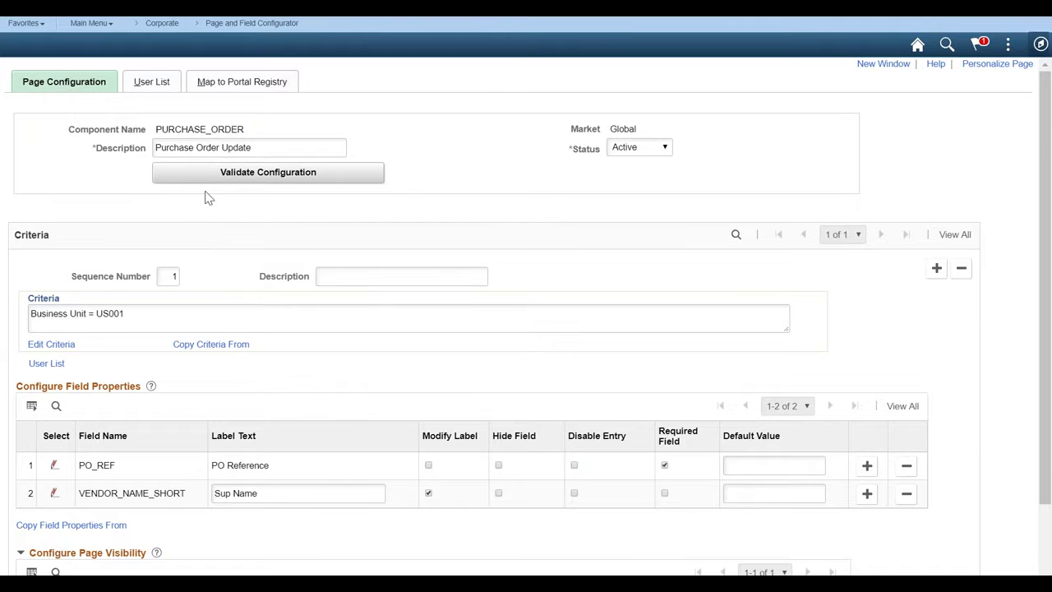
pyautogui.click(256, 147)
pyautogui.scroll(-1, 235, 274)
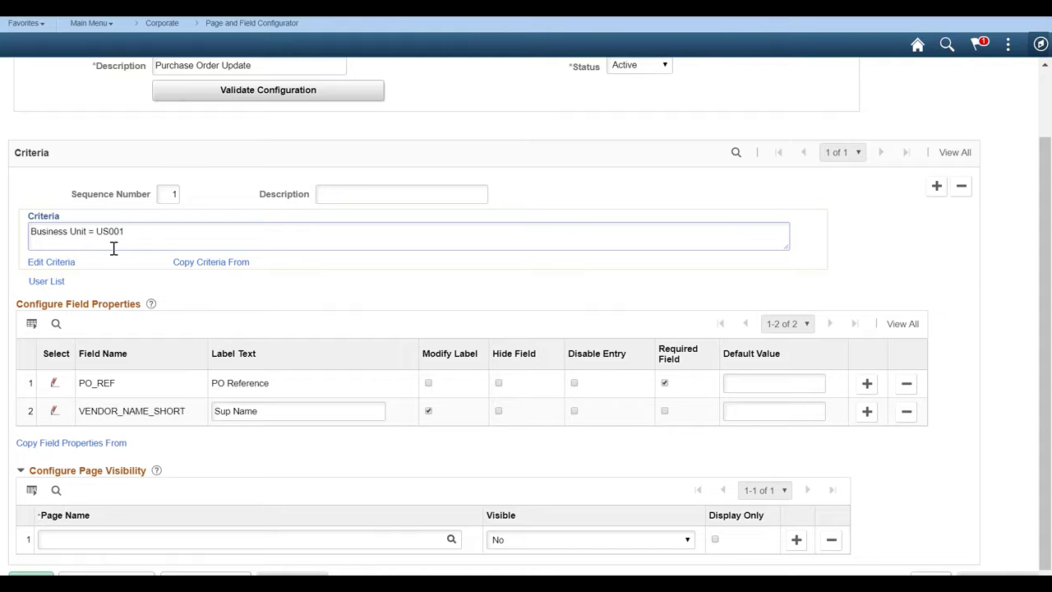
# Examine the criteria definition of sequence 1 and the page fields available for an additional criteria row, discarding the added row
pyautogui.click(59, 265)
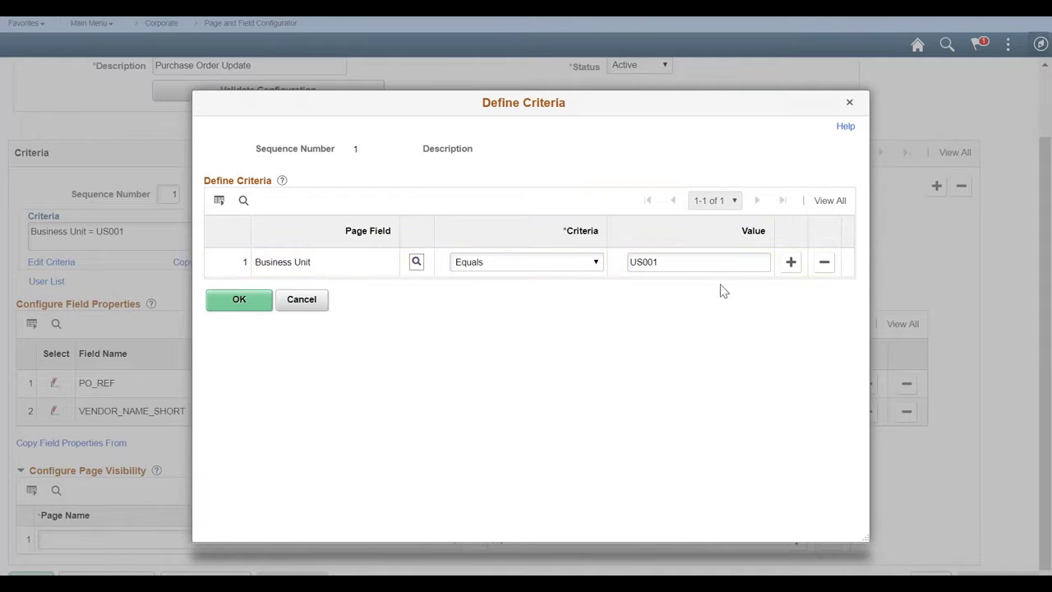
pyautogui.click(793, 263)
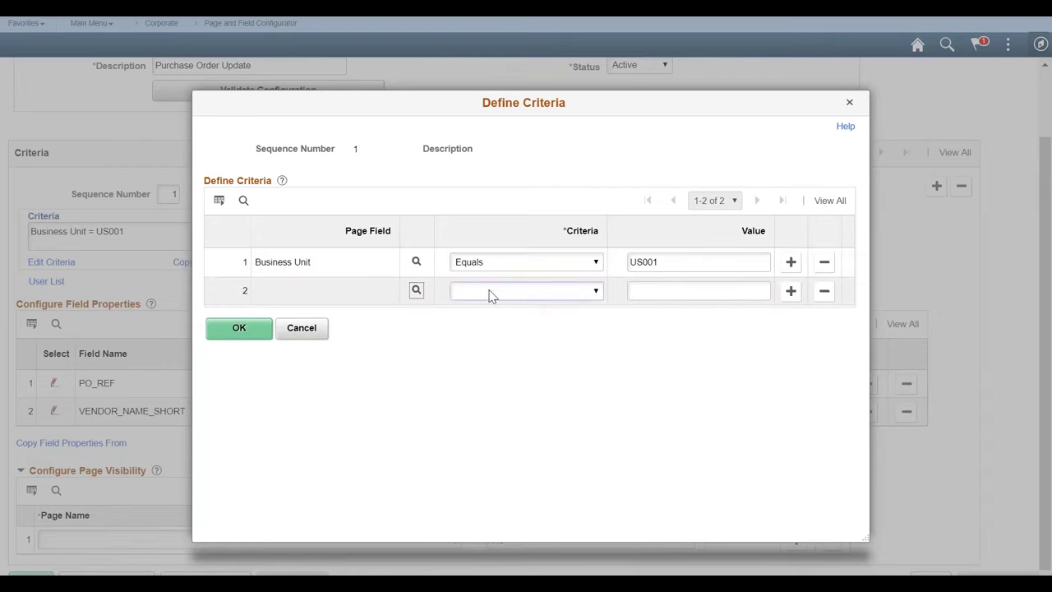
pyautogui.click(416, 291)
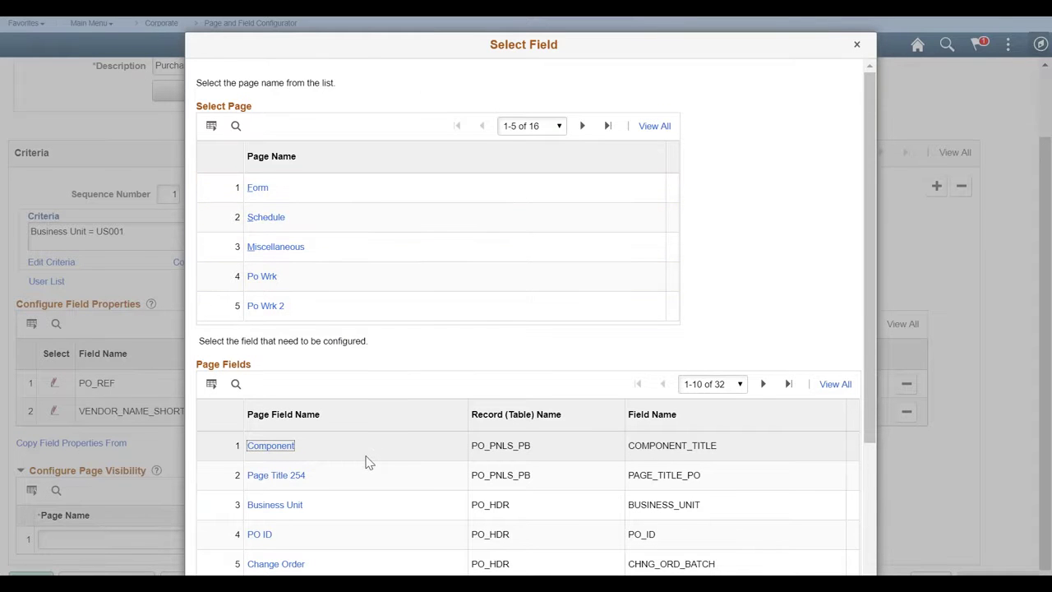
pyautogui.scroll(-1, 403, 458)
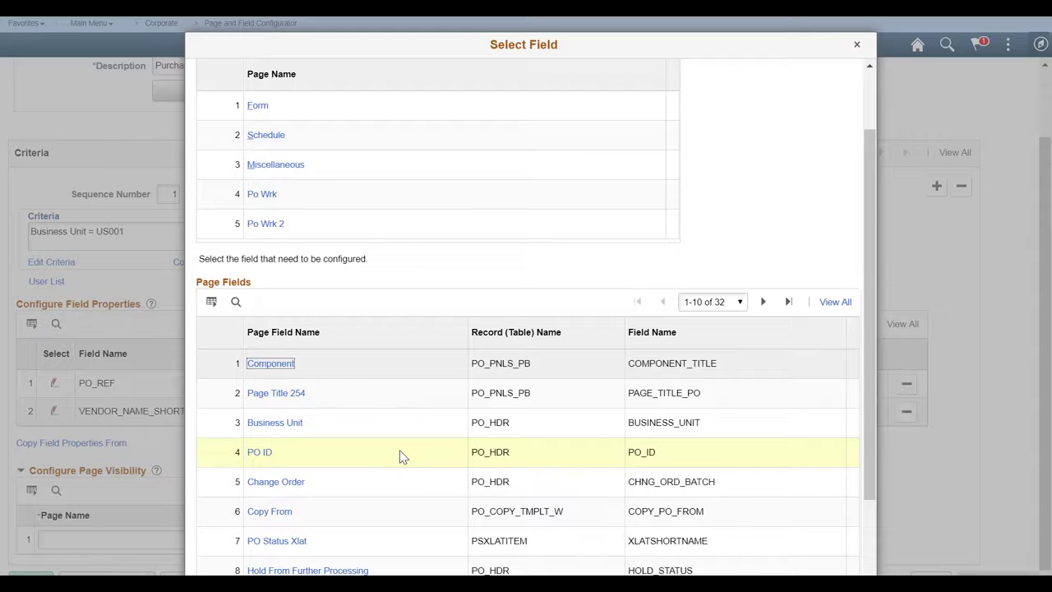
pyautogui.scroll(-1, 376, 452)
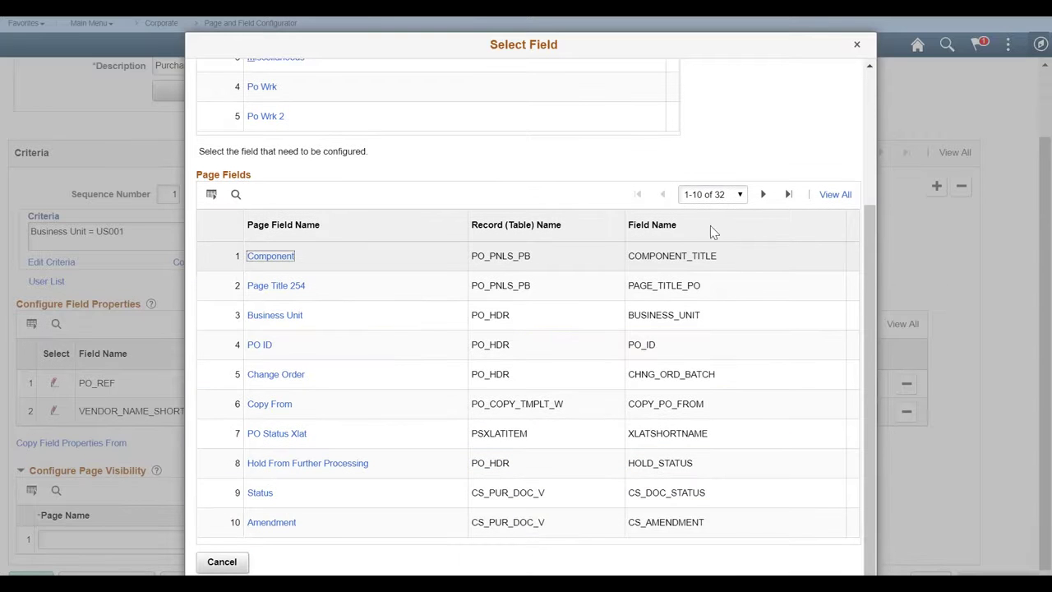
pyautogui.click(713, 193)
pyautogui.click(615, 167)
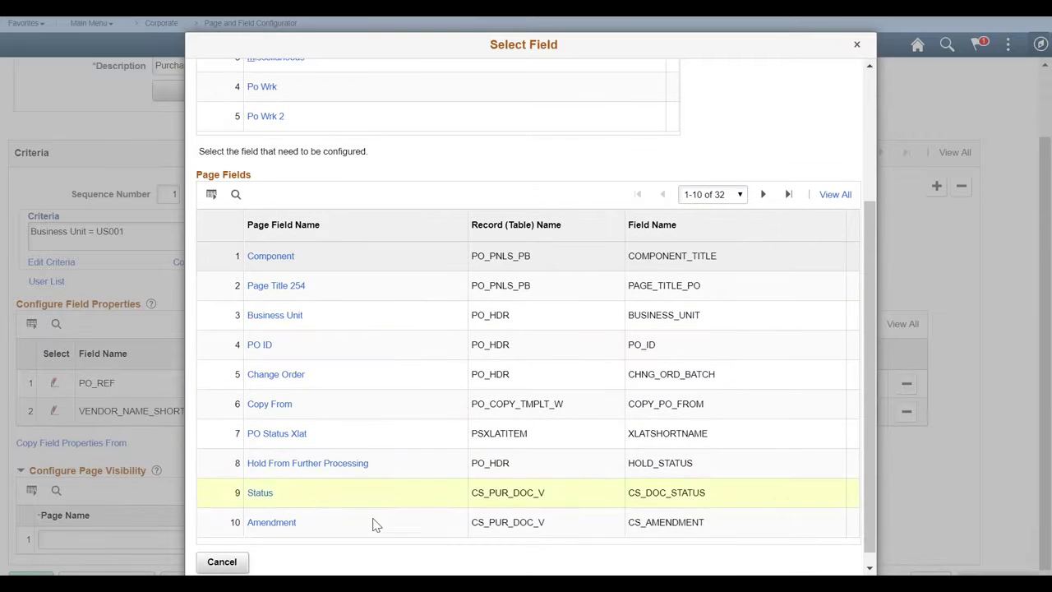
pyautogui.click(222, 561)
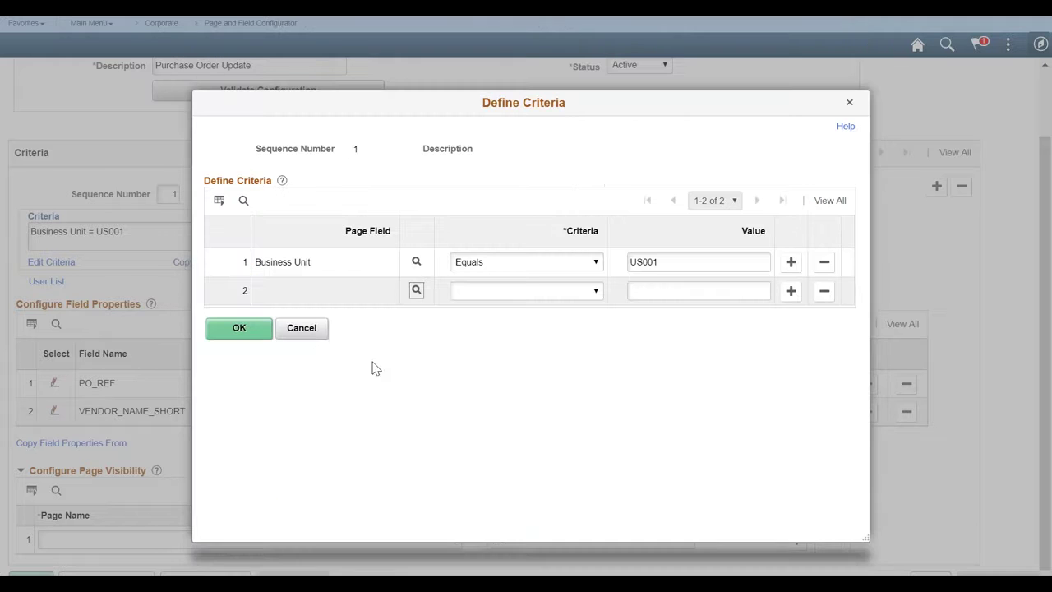
pyautogui.click(316, 332)
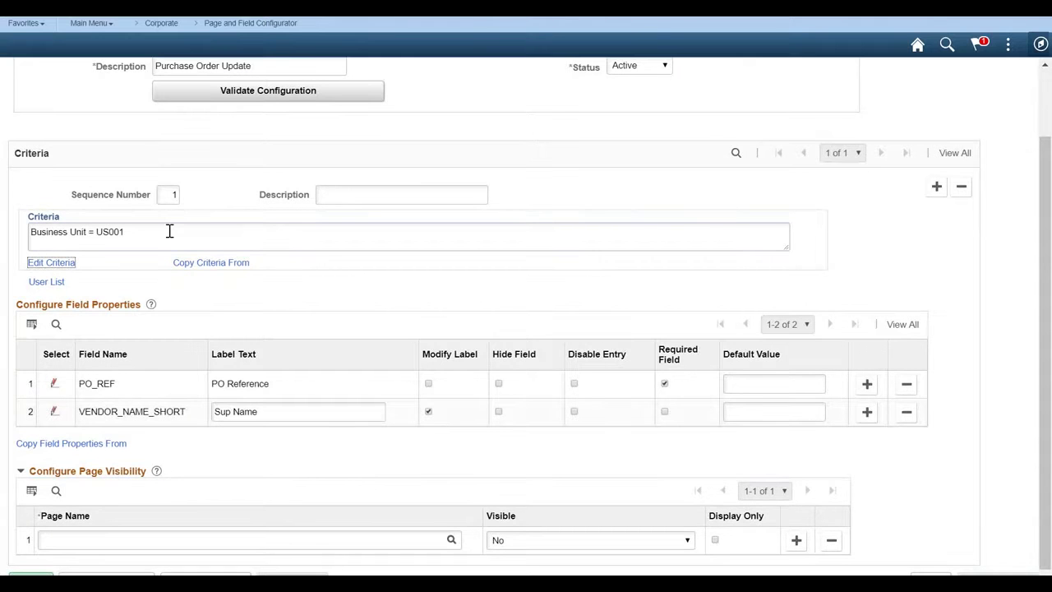
# Add the PO ID field to the field properties and modify its label to "PO ID Video"
pyautogui.scroll(-1, 311, 411)
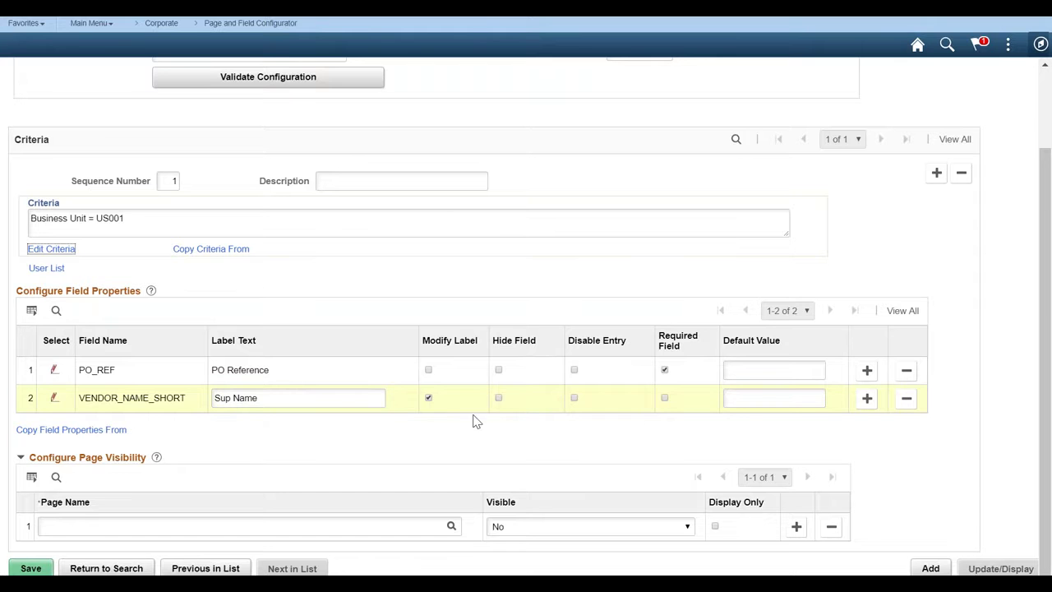
pyautogui.click(866, 399)
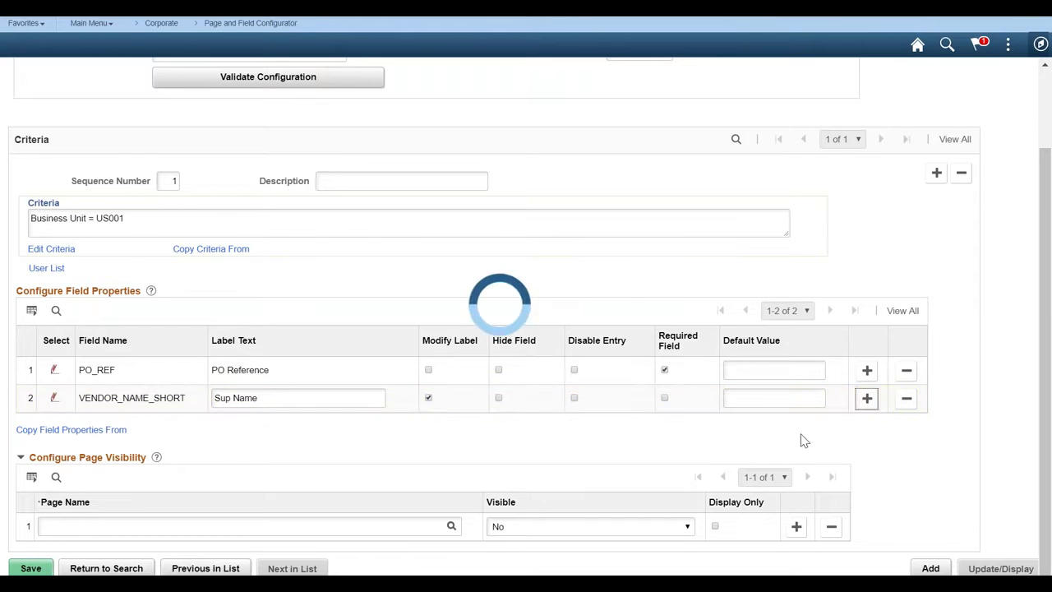
pyautogui.click(55, 428)
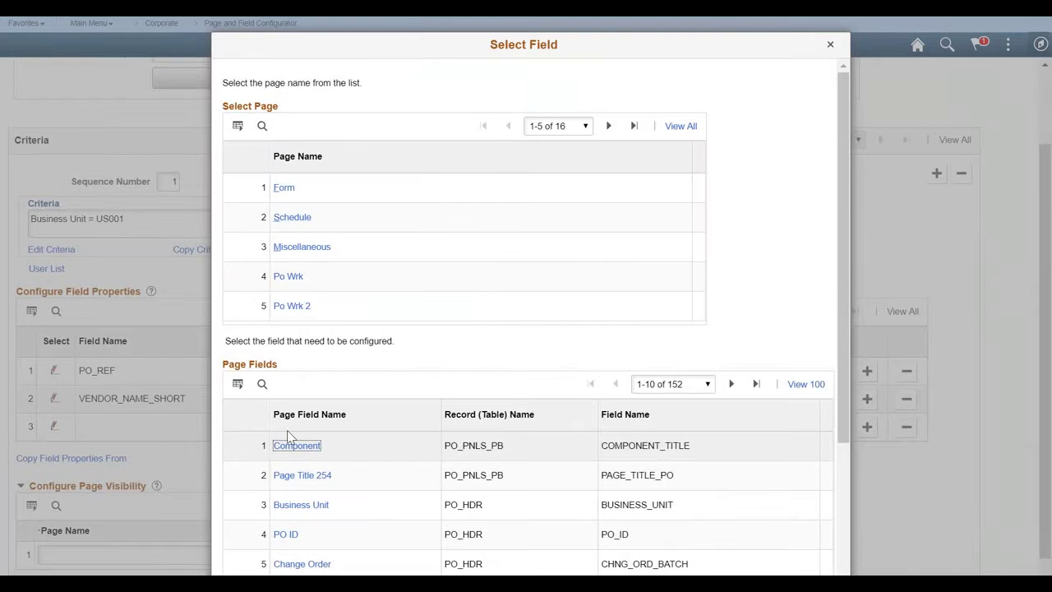
pyautogui.scroll(-2, 366, 455)
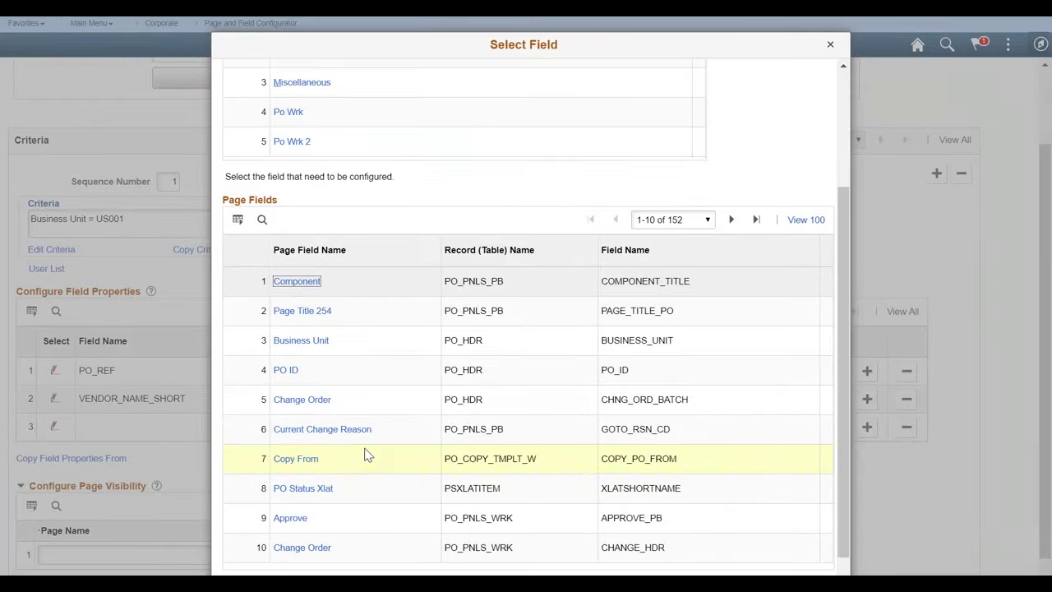
pyautogui.click(285, 370)
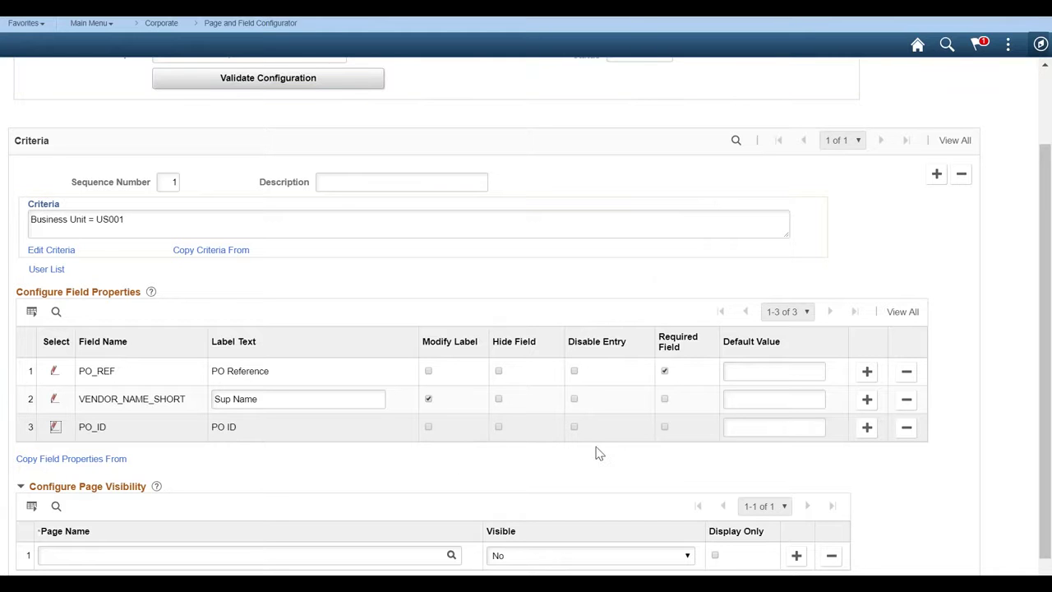
pyautogui.click(428, 427)
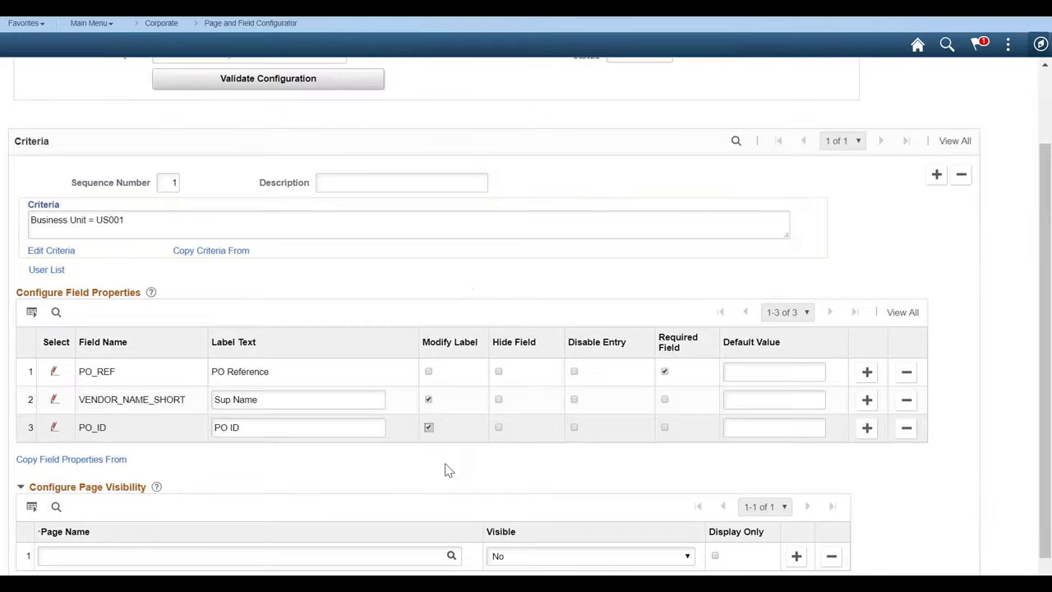
pyautogui.click(312, 430)
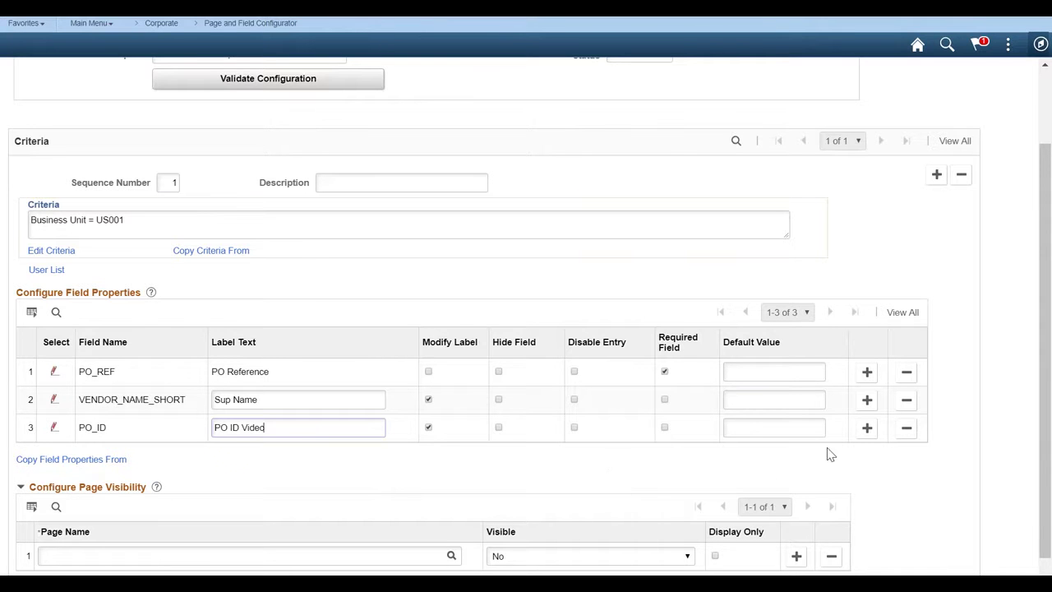
# Add the Business Unit field to the field properties and set it to be hidden, accepting the required-field warning
pyautogui.click(863, 432)
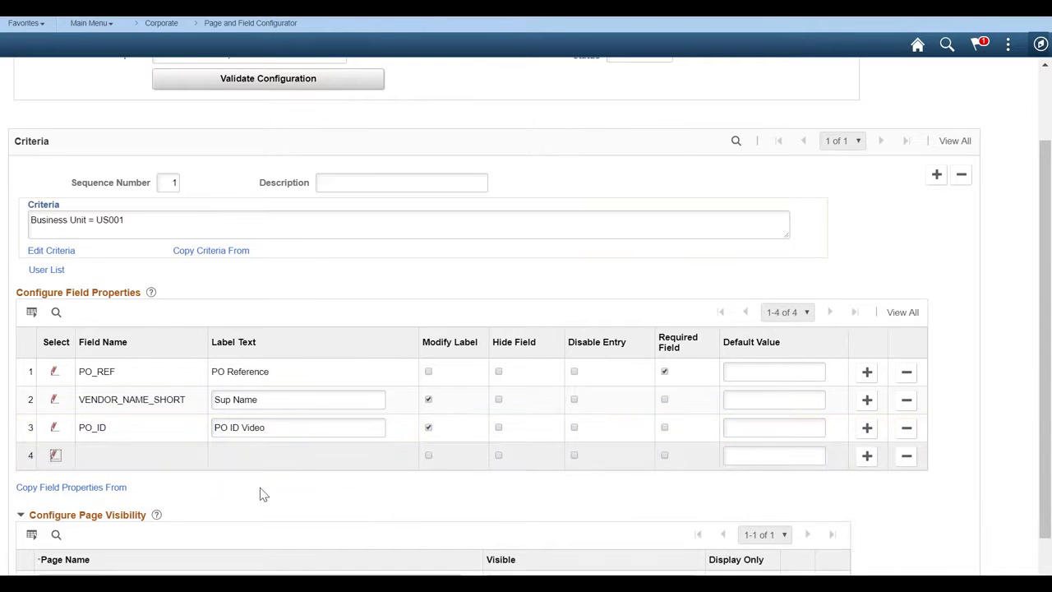
pyautogui.click(54, 456)
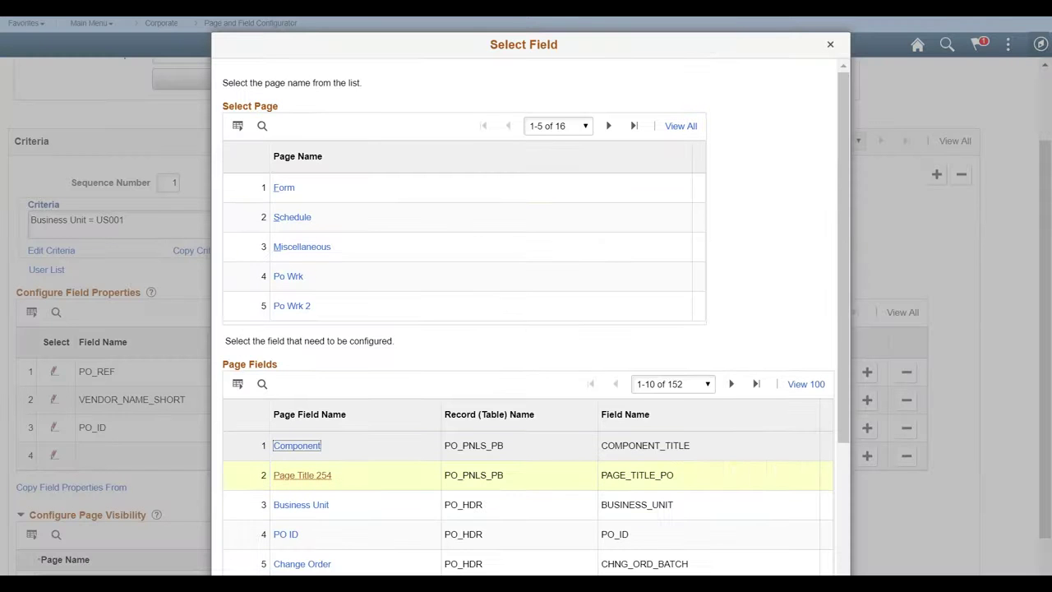
pyautogui.scroll(-2, 300, 518)
pyautogui.click(301, 424)
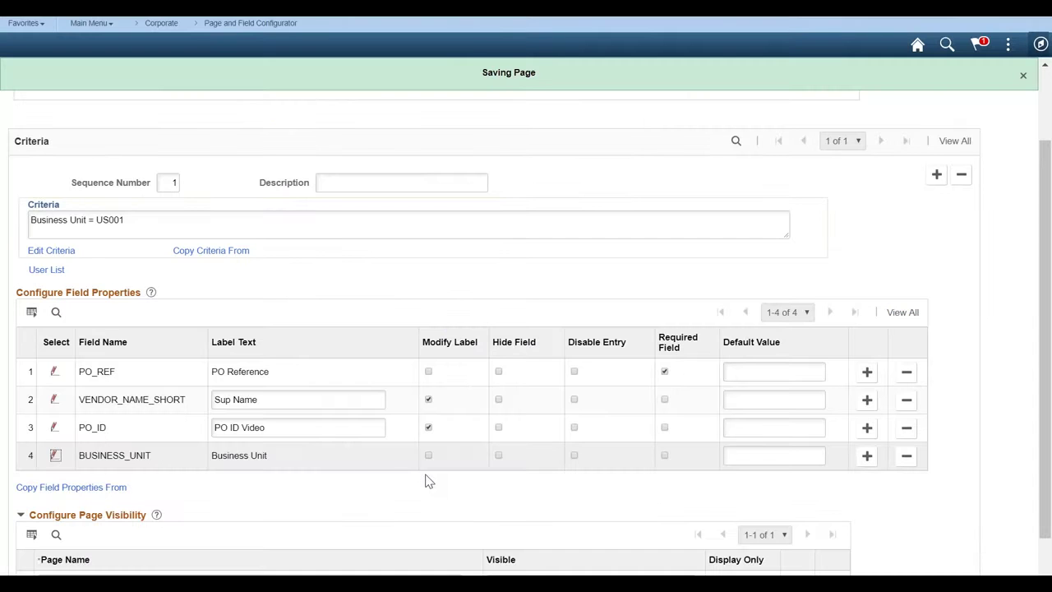
pyautogui.click(499, 456)
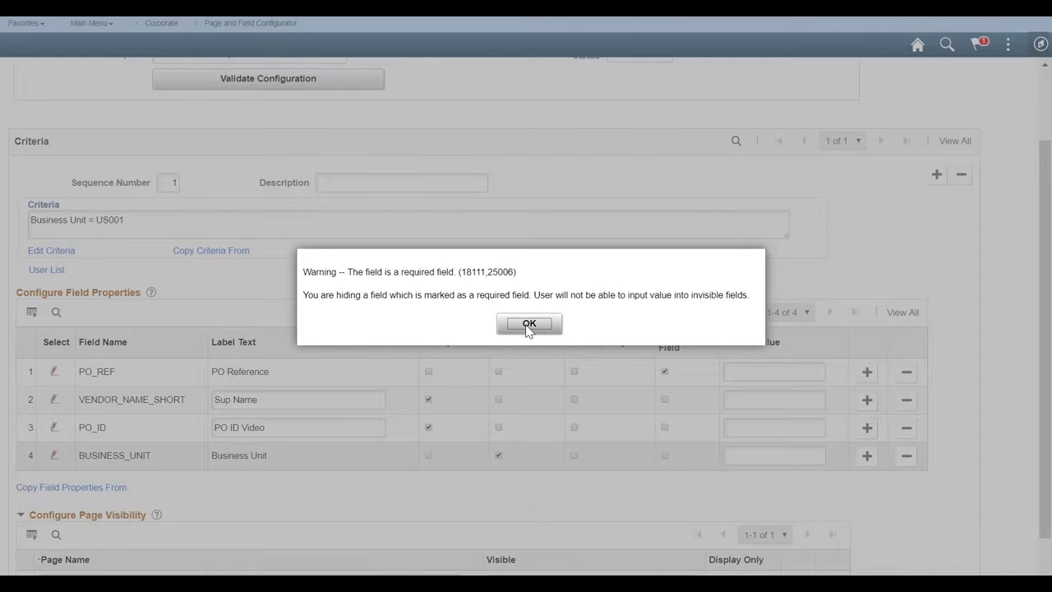
pyautogui.click(528, 324)
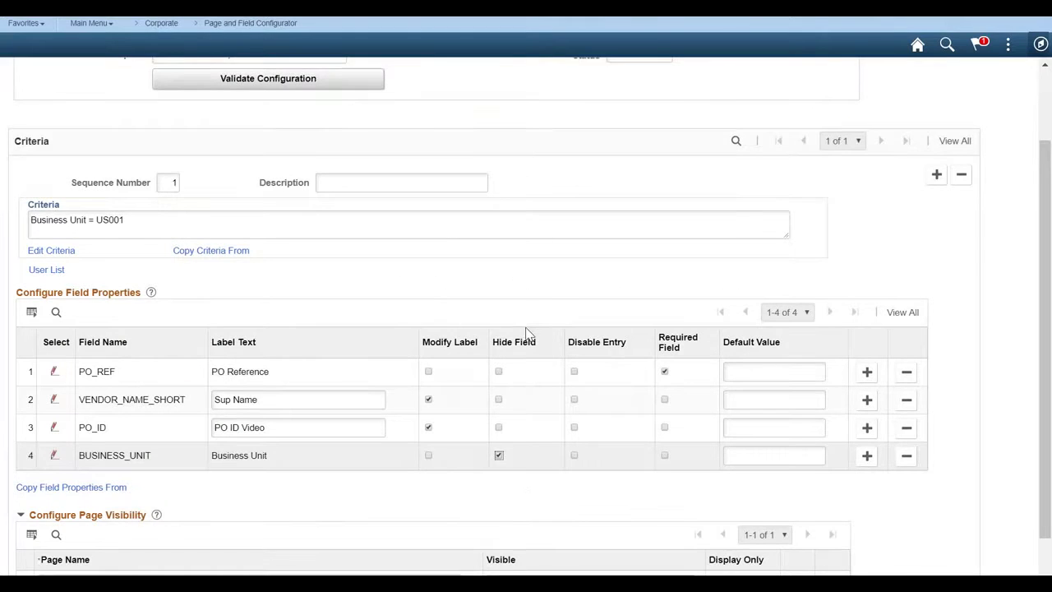
# Examine the page names available for the page visibility row, leaving the page name blank
pyautogui.scroll(-2, 526, 410)
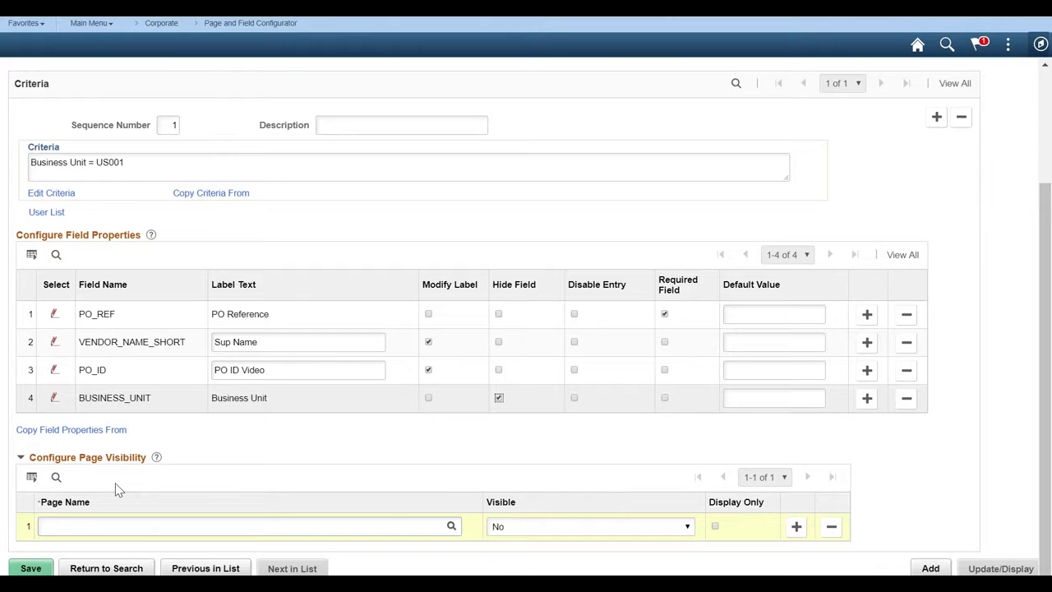
pyautogui.click(102, 524)
pyautogui.click(450, 526)
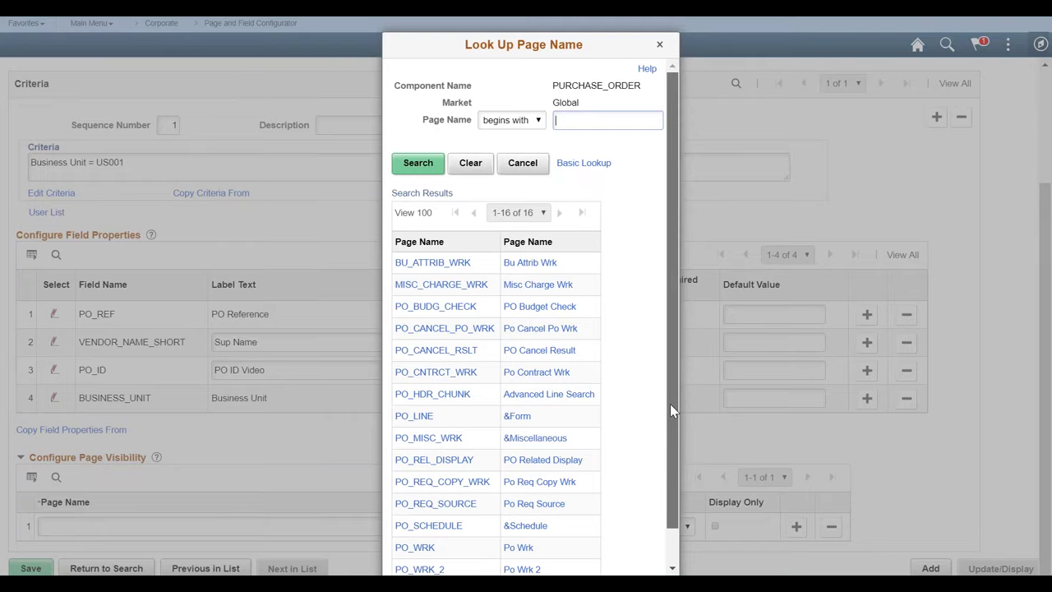
pyautogui.moveTo(669, 403); pyautogui.dragTo(689, 258)
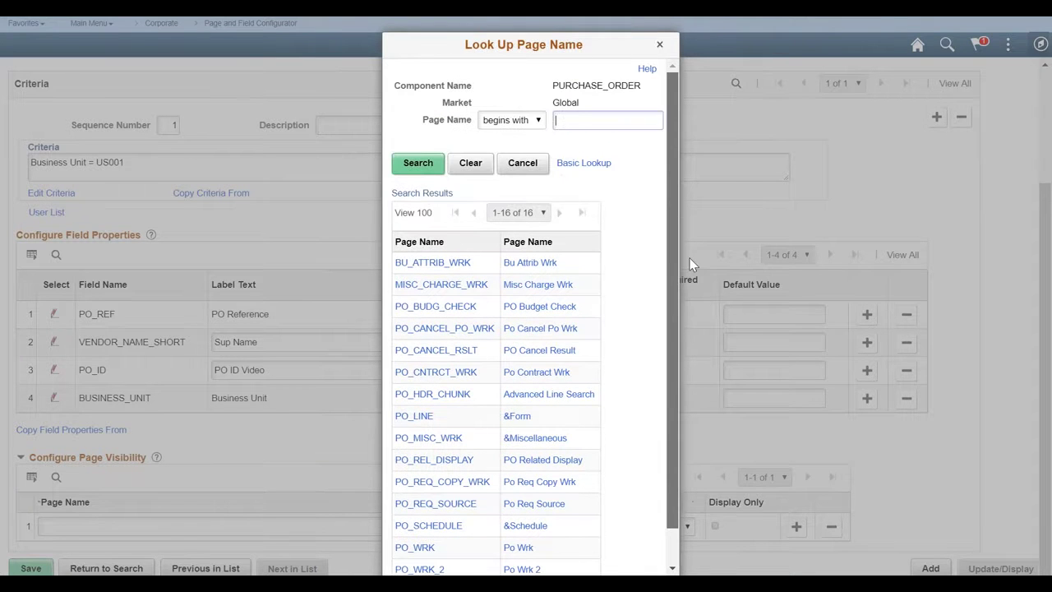
pyautogui.click(659, 45)
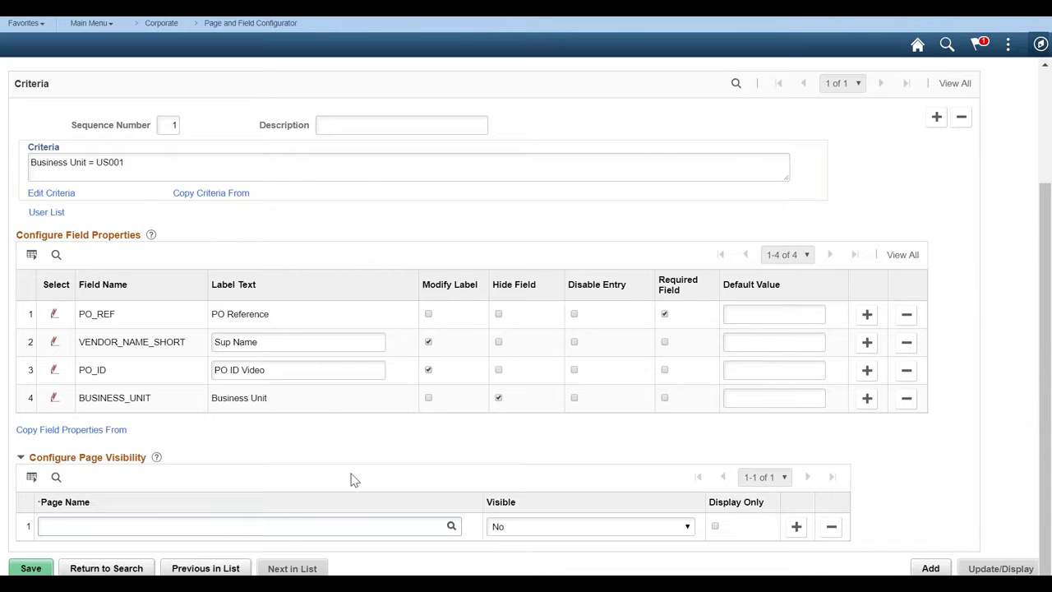
# Review the header-level user list and its applies-to options, keeping All Users With Exceptions, and save the configuration
pyautogui.scroll(3, 353, 250)
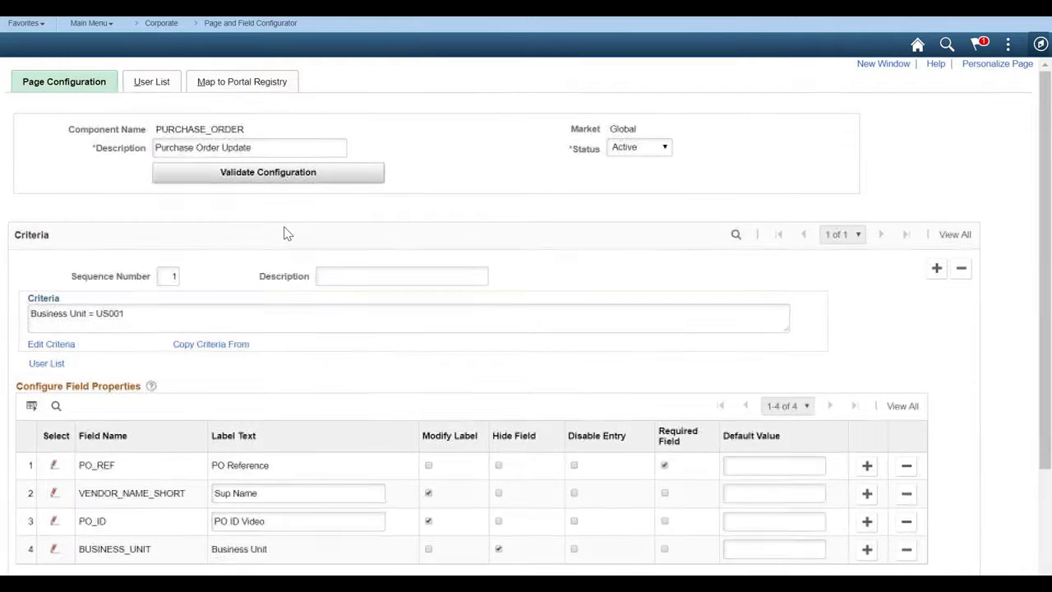
pyautogui.click(151, 82)
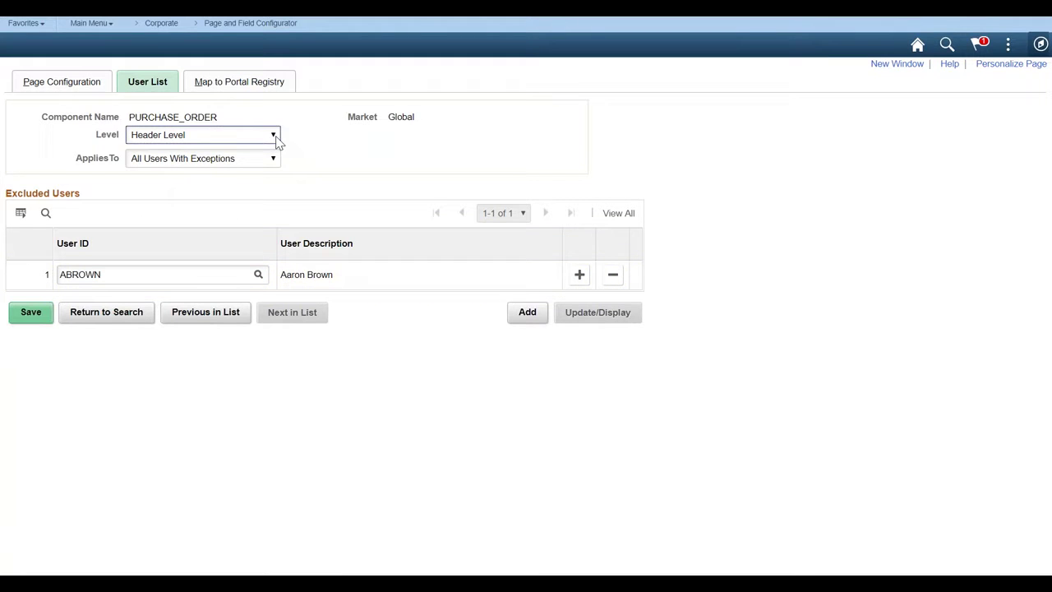
pyautogui.click(273, 160)
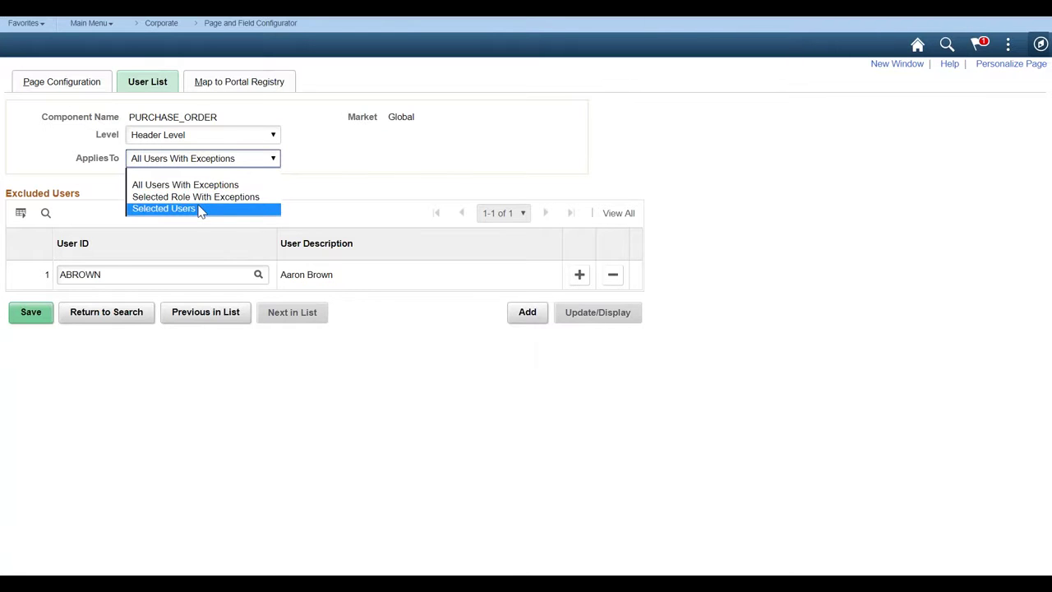
pyautogui.click(367, 162)
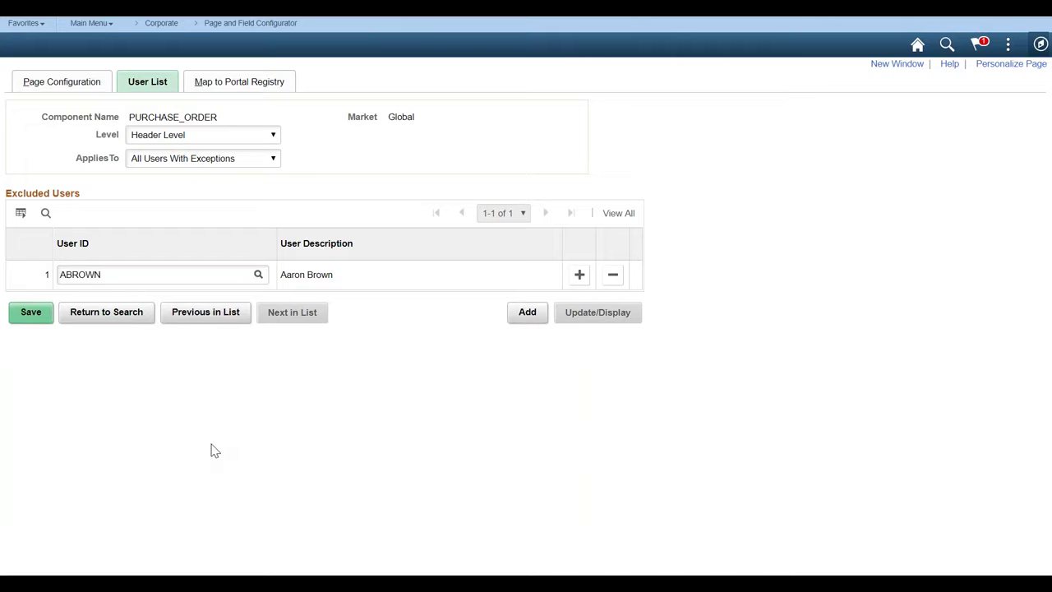
pyautogui.click(31, 316)
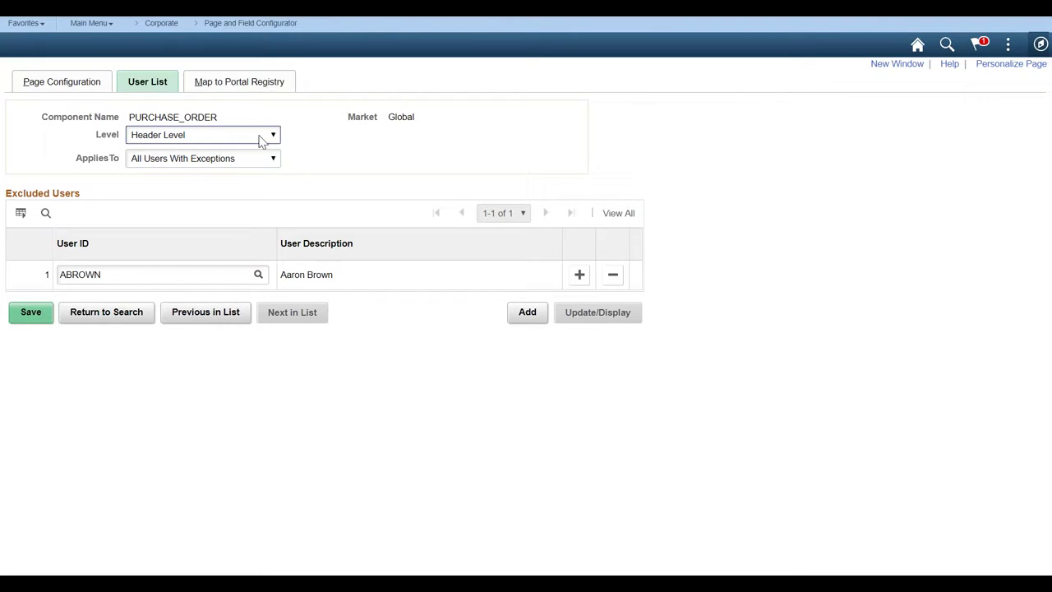
# Apply the configuration to the EMPLOYEE portal entry for Purchasing > Purchase Orders > Add/Update POs and acknowledge the confirmation
pyautogui.click(238, 86)
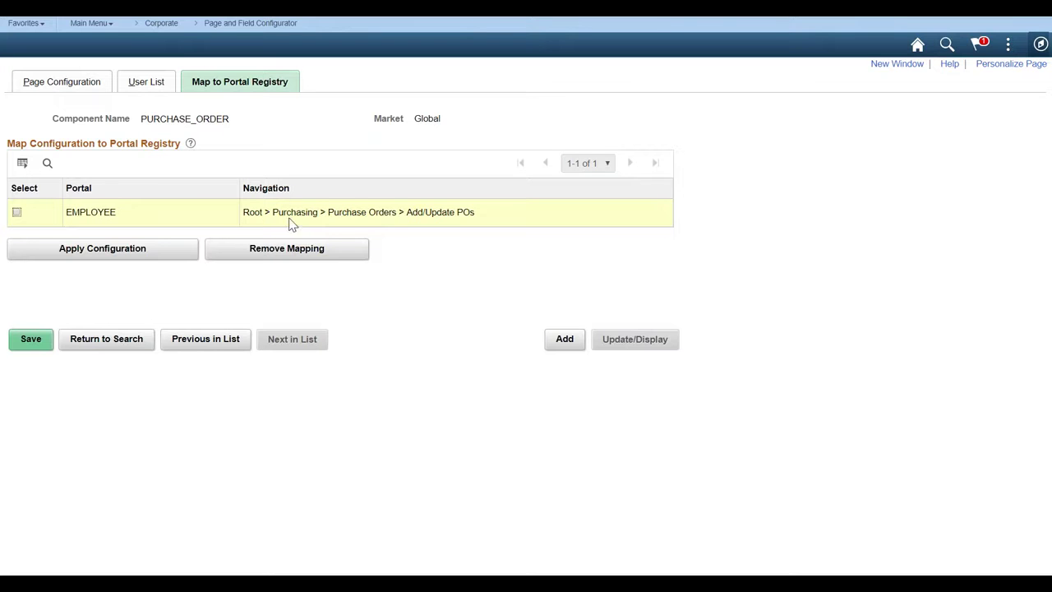
pyautogui.click(16, 212)
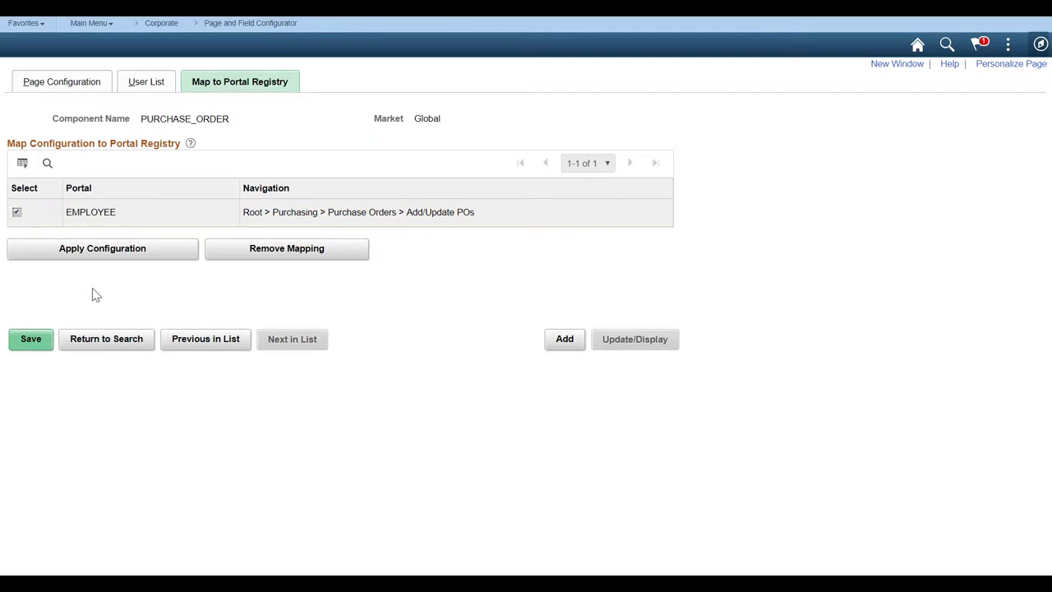
pyautogui.click(90, 255)
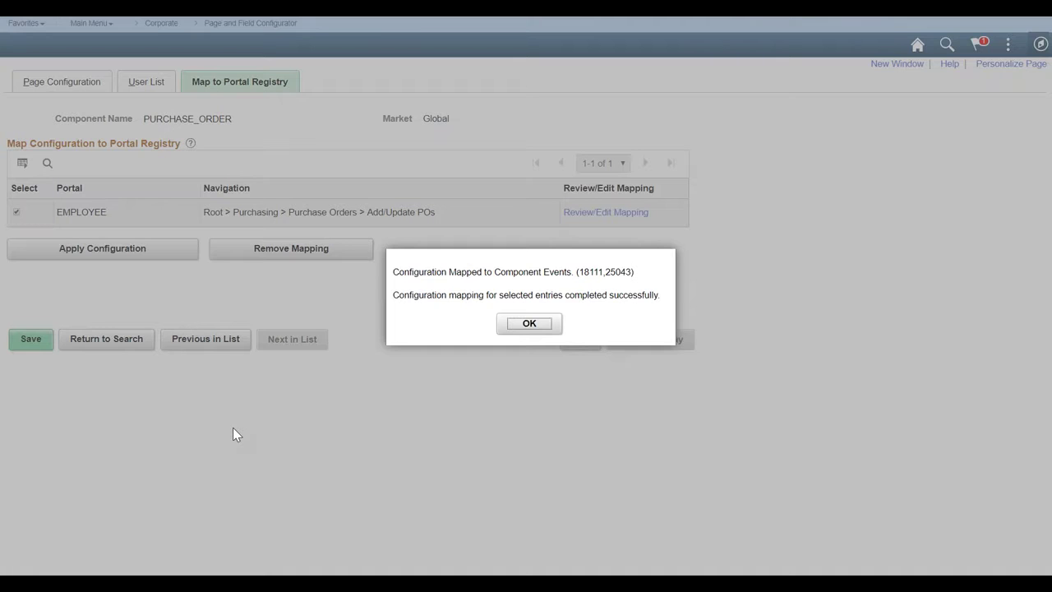
pyautogui.click(529, 324)
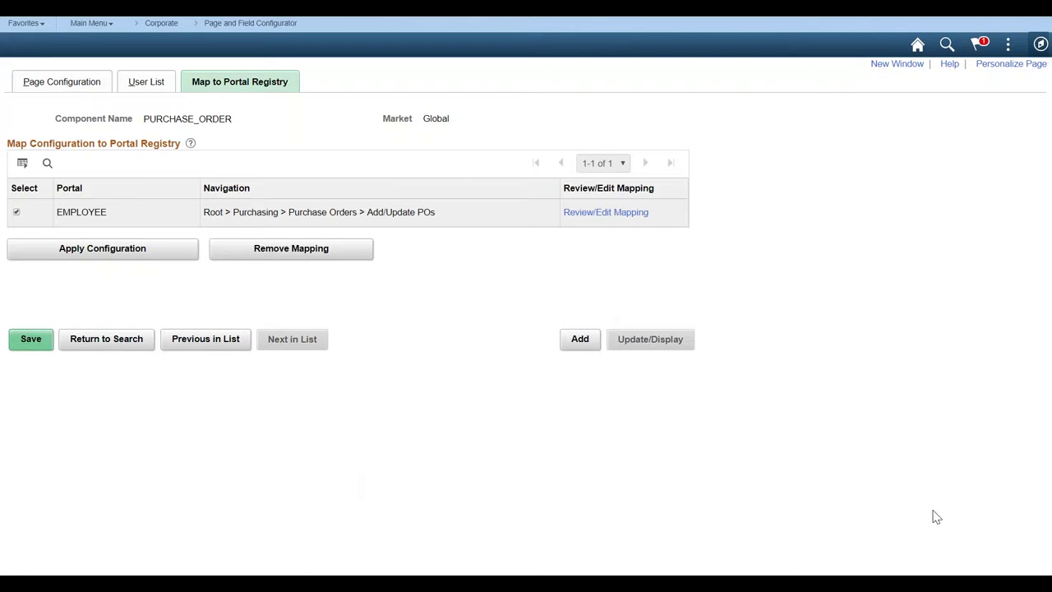
# Go to Add/Update POs and open a new purchase order for business unit US001 to check the configured fields
pyautogui.click(1039, 45)
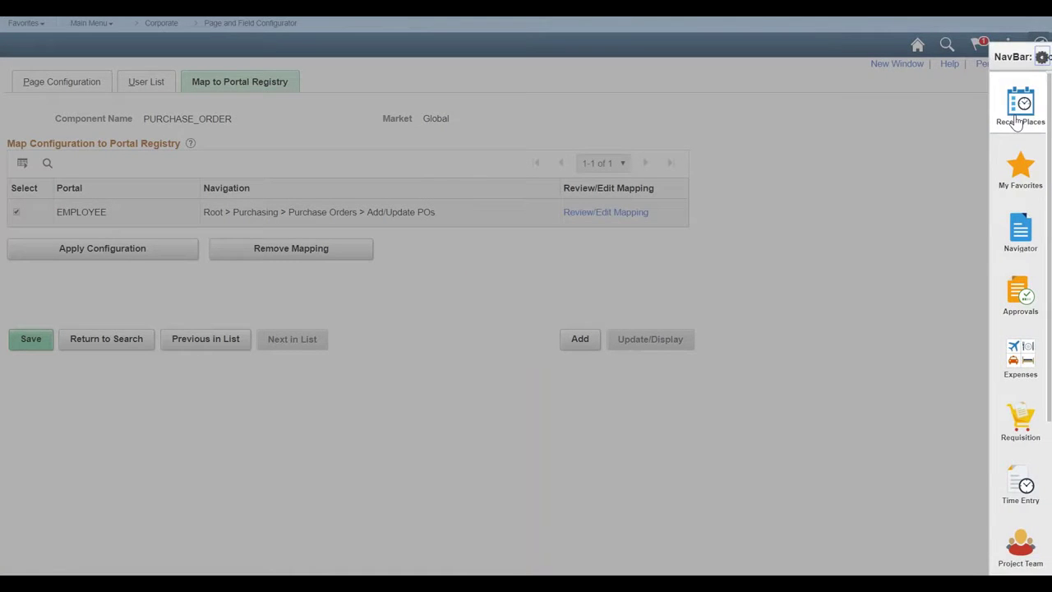
pyautogui.click(1019, 107)
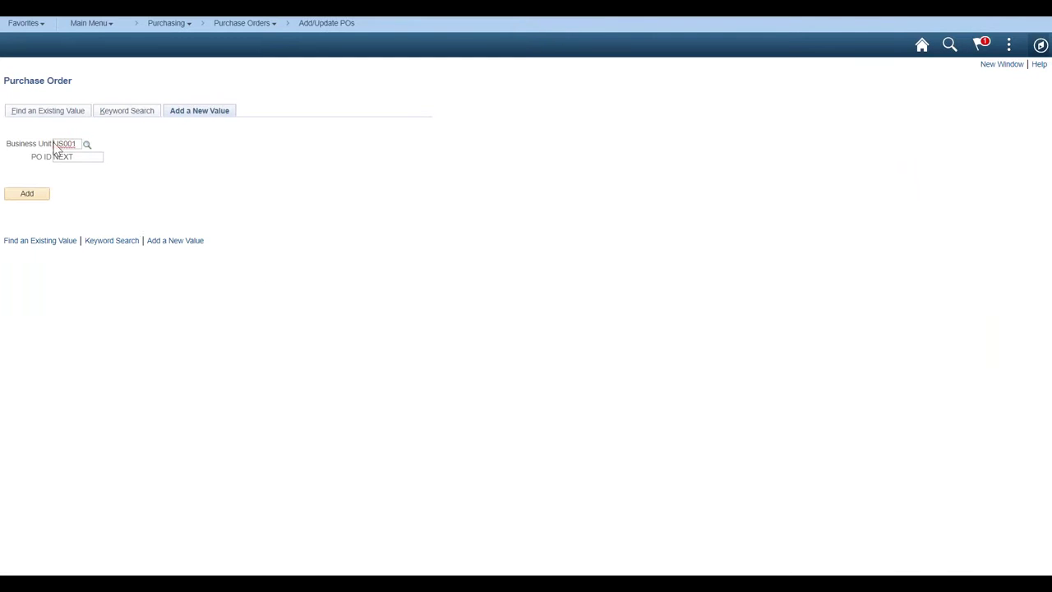
pyautogui.click(36, 196)
# Look up business unit AUS01 and open a new purchase order for it to compare the fields
pyautogui.click(86, 144)
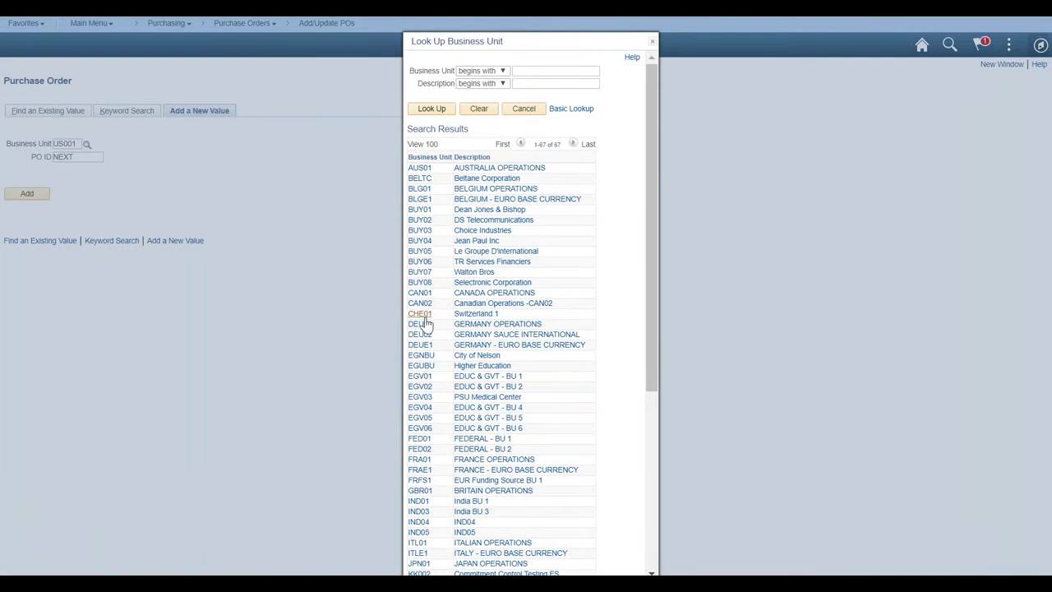
pyautogui.click(421, 169)
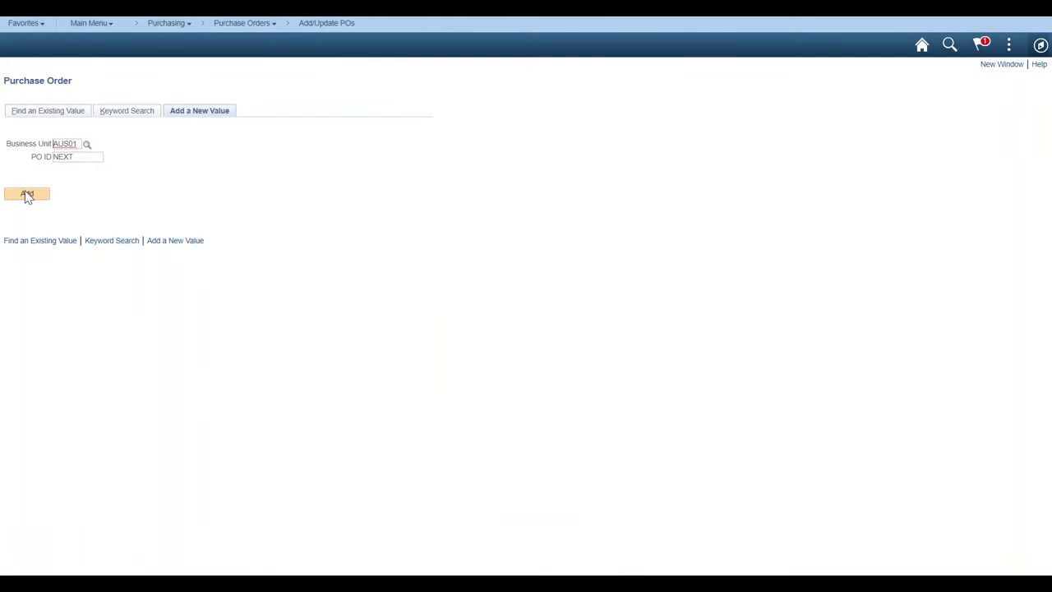
pyautogui.click(28, 194)
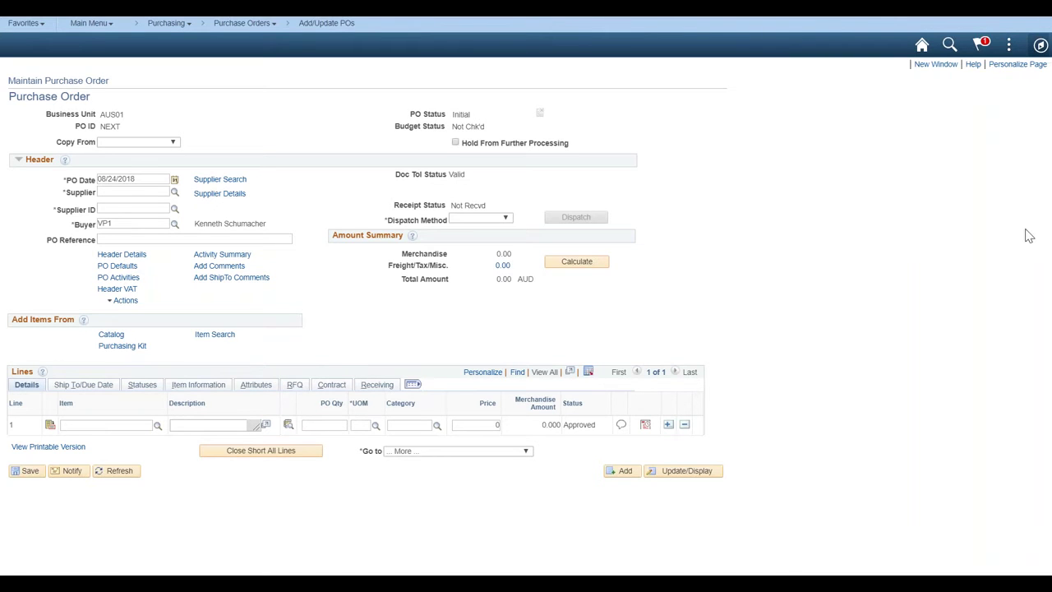
# Return to the Page and Field Configurator, search all configurations, and reopen the one for PURCHASE_ORDER to review its settings
pyautogui.click(1040, 46)
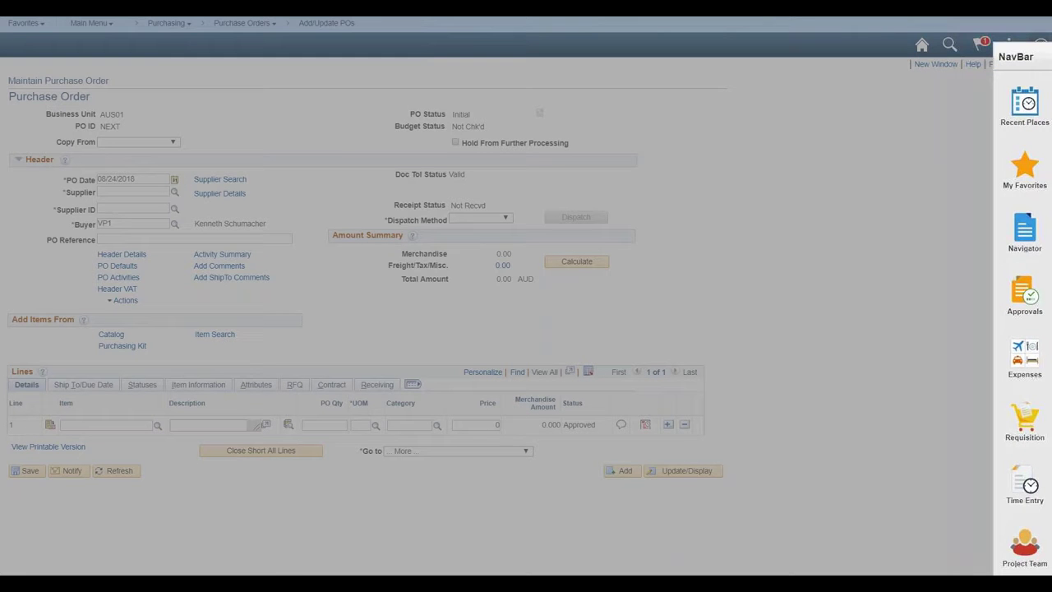
pyautogui.click(1018, 116)
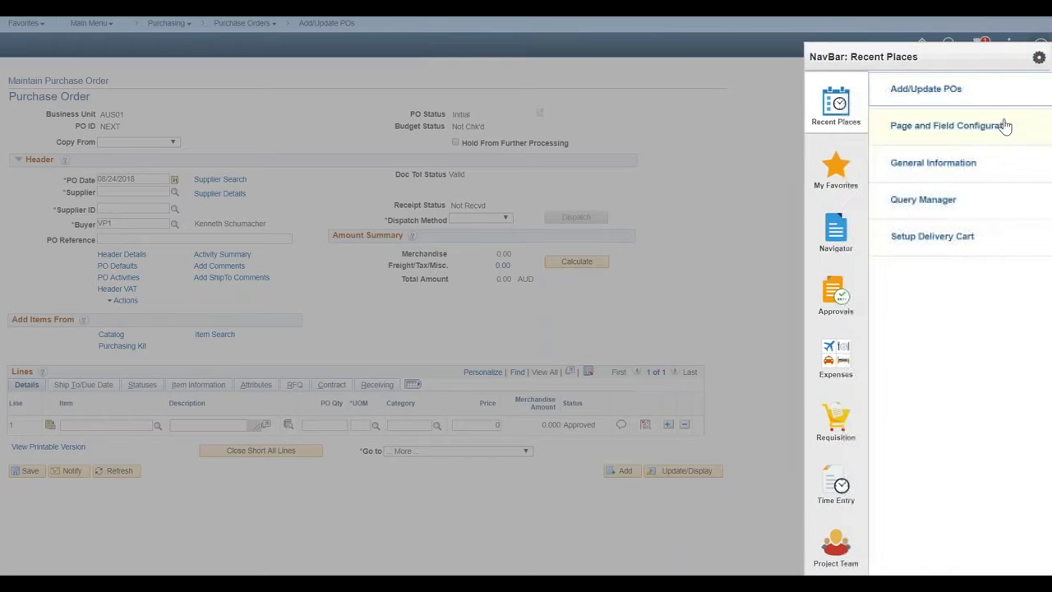
pyautogui.click(934, 127)
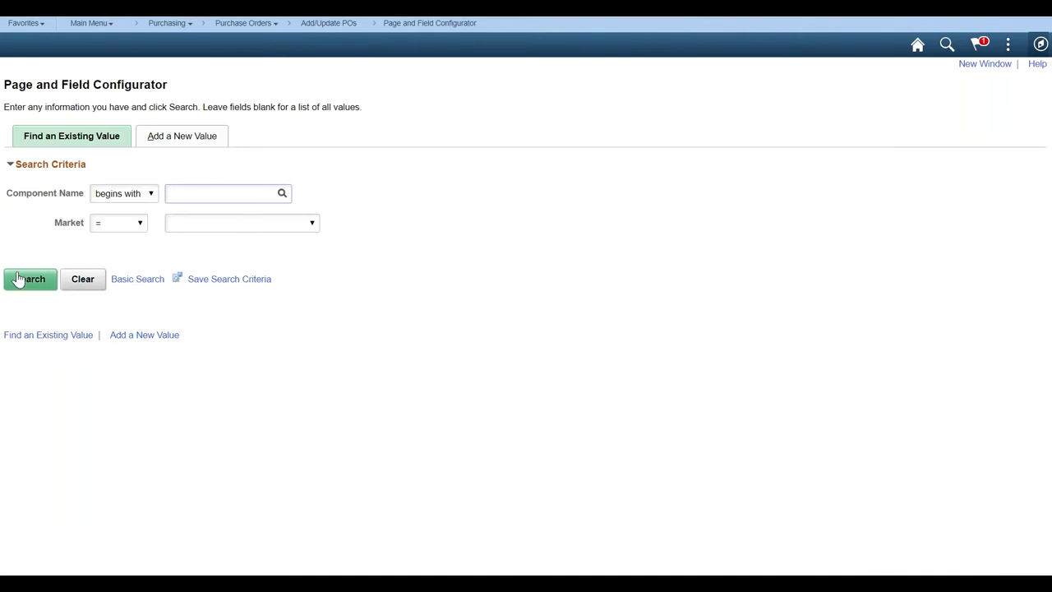
pyautogui.click(20, 281)
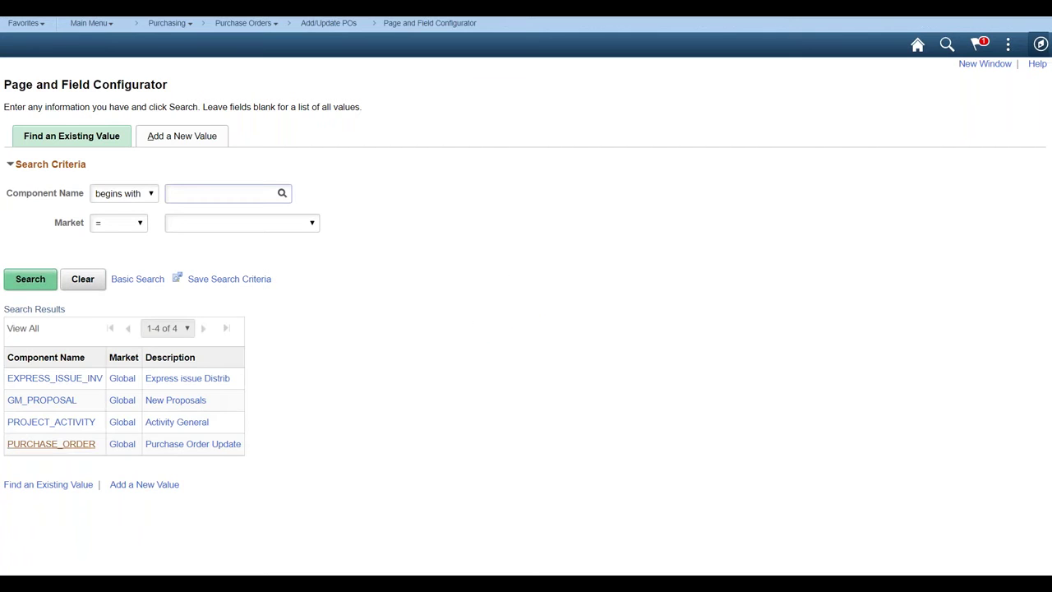
pyautogui.click(49, 448)
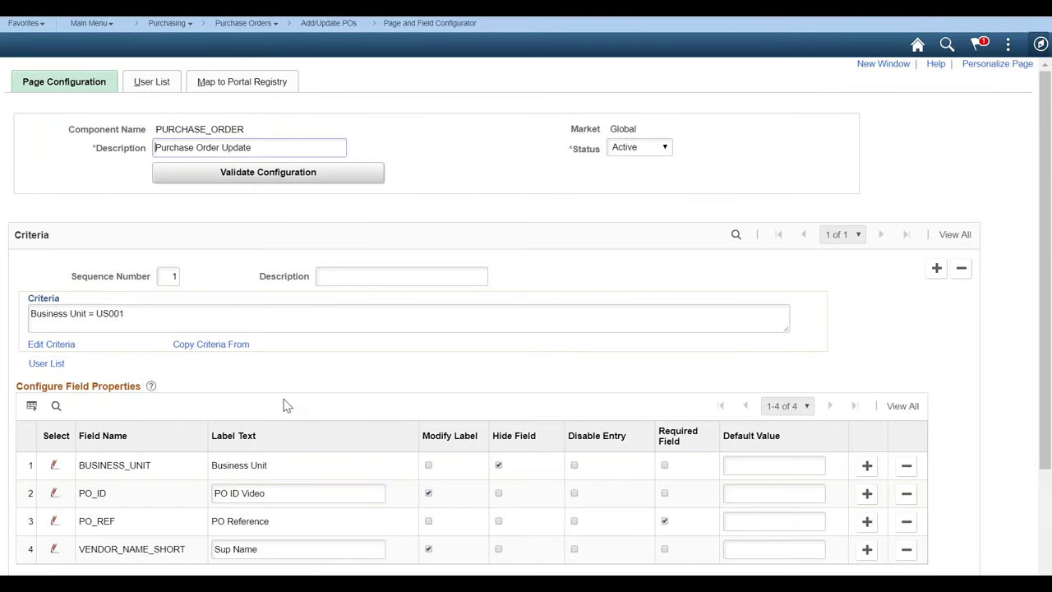
pyautogui.scroll(-2, 317, 451)
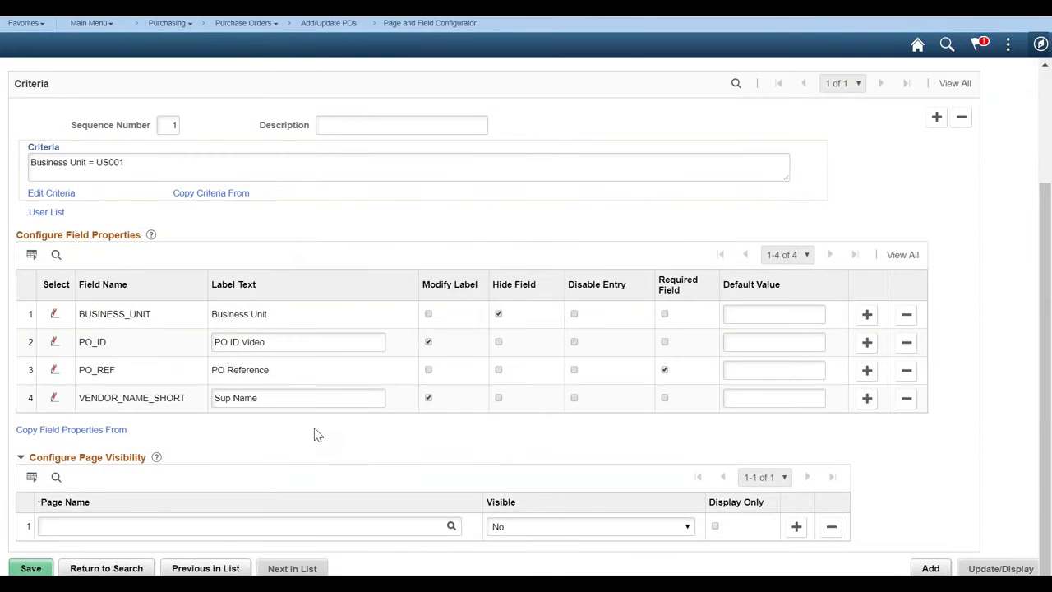
pyautogui.scroll(2, 317, 435)
# Remove the event mapping from the EMPLOYEE portal entry for Add/Update POs, accept the deletion warning, and save
pyautogui.click(242, 82)
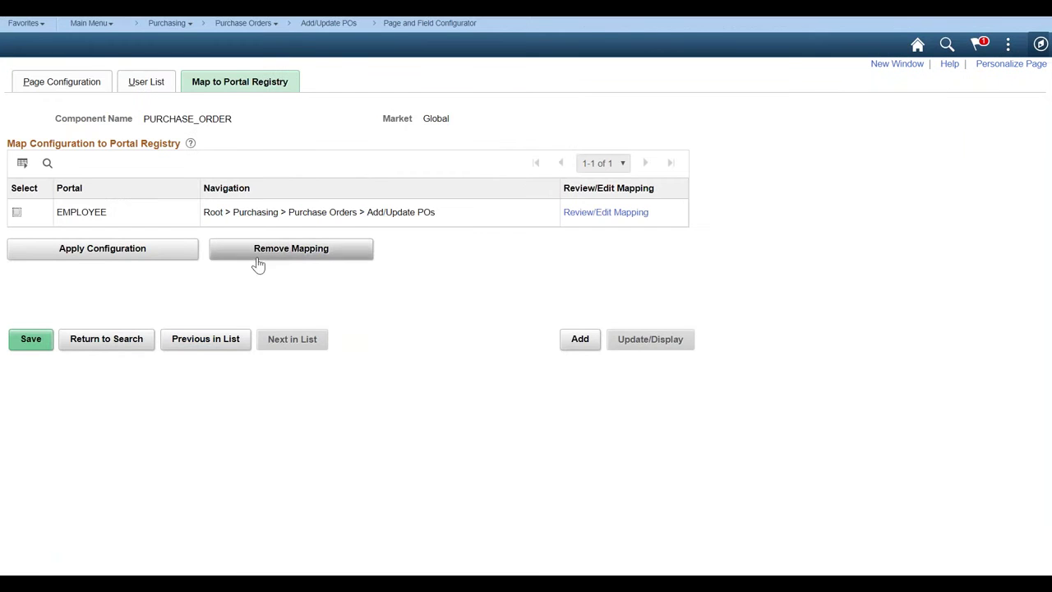
pyautogui.click(16, 212)
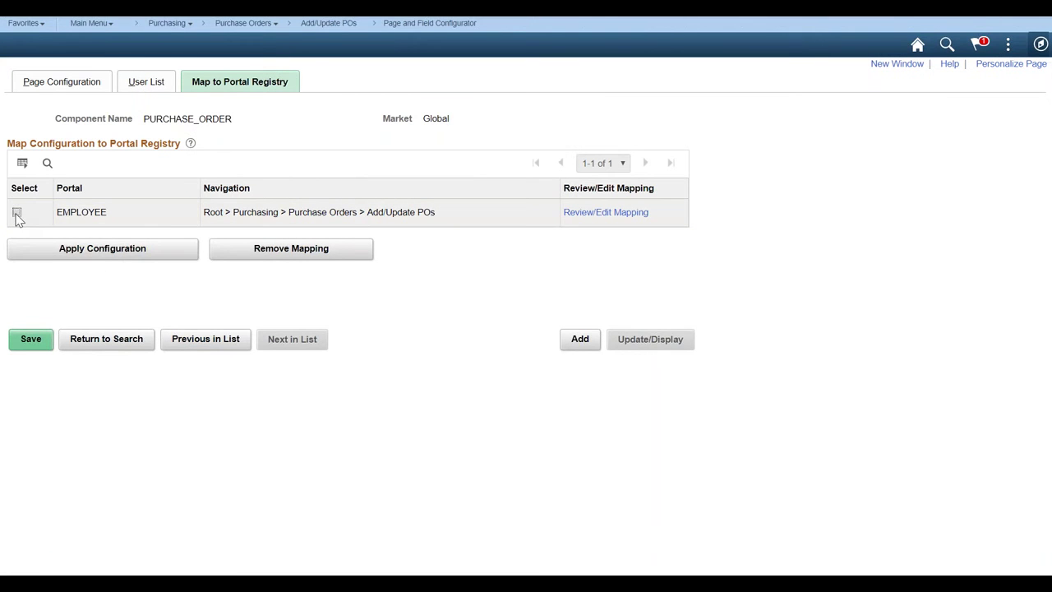
pyautogui.click(289, 252)
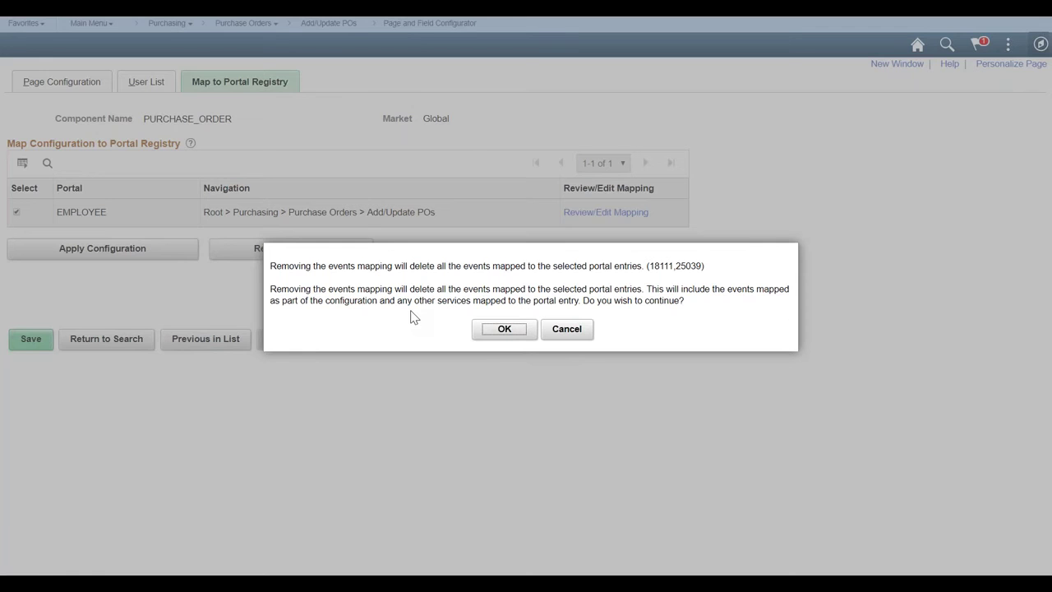
pyautogui.click(507, 331)
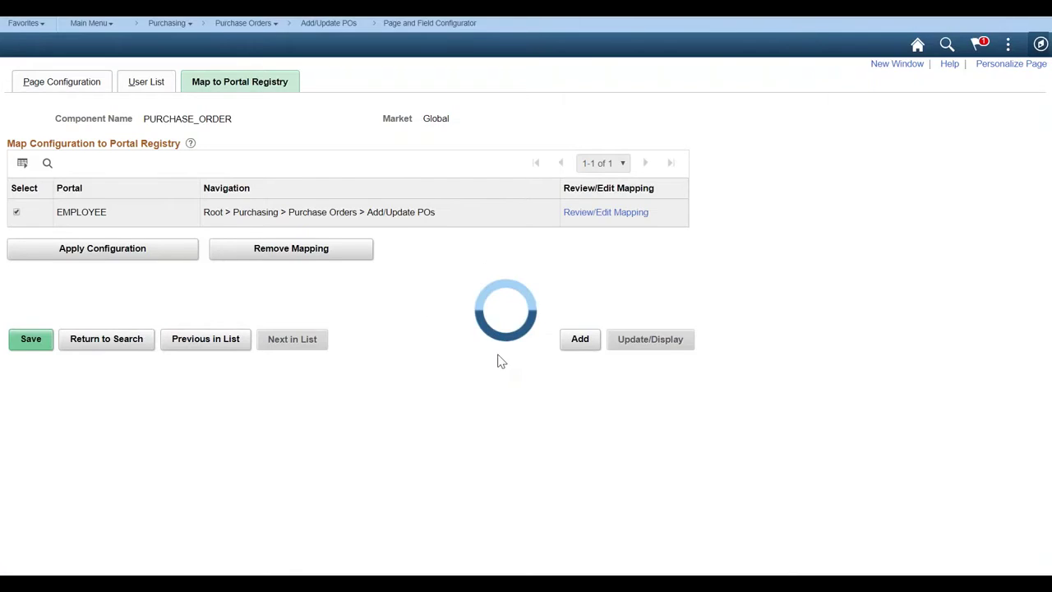
pyautogui.click(538, 327)
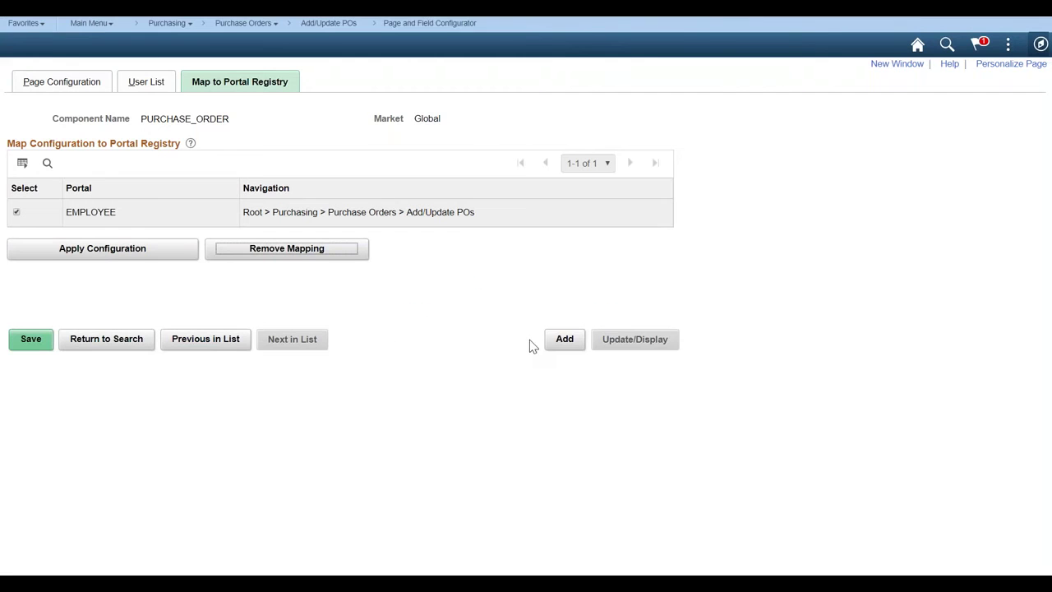
pyautogui.click(32, 345)
# Return to Add/Update POs and add a new purchase order for business unit US001 to check it without the mapping
pyautogui.click(1038, 45)
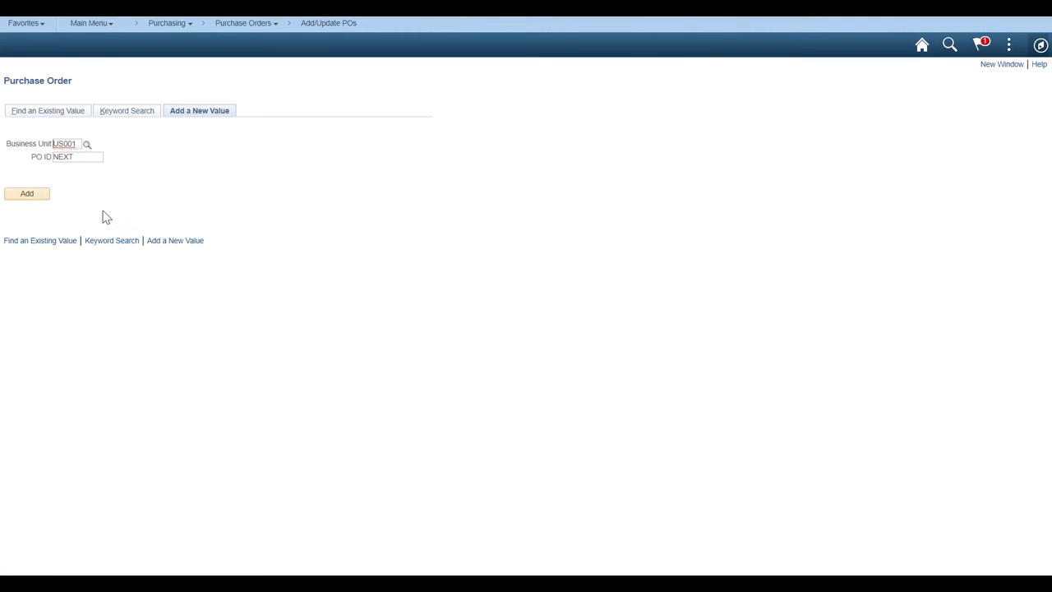
pyautogui.click(39, 198)
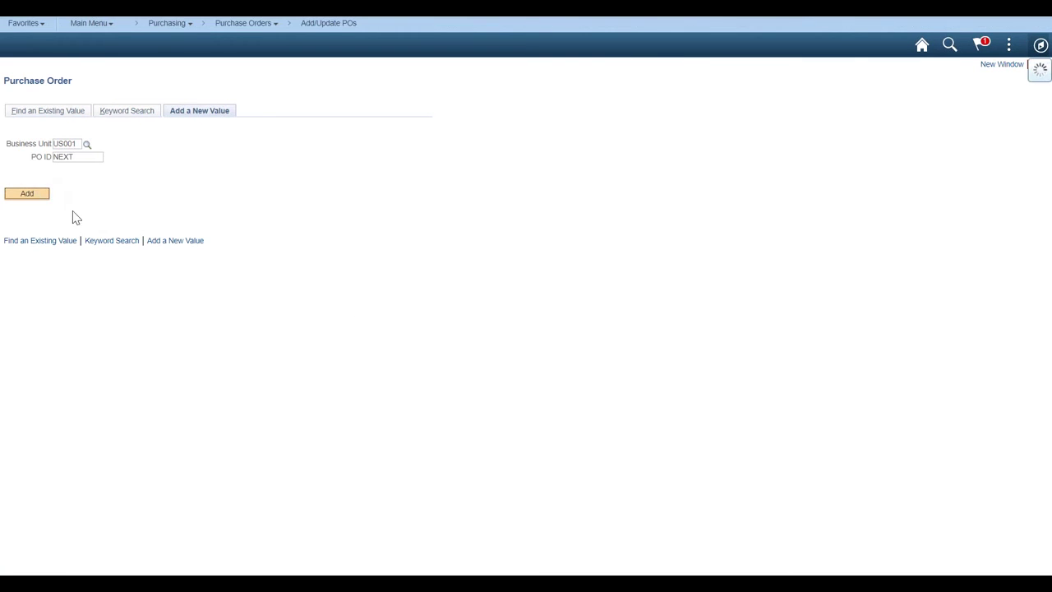